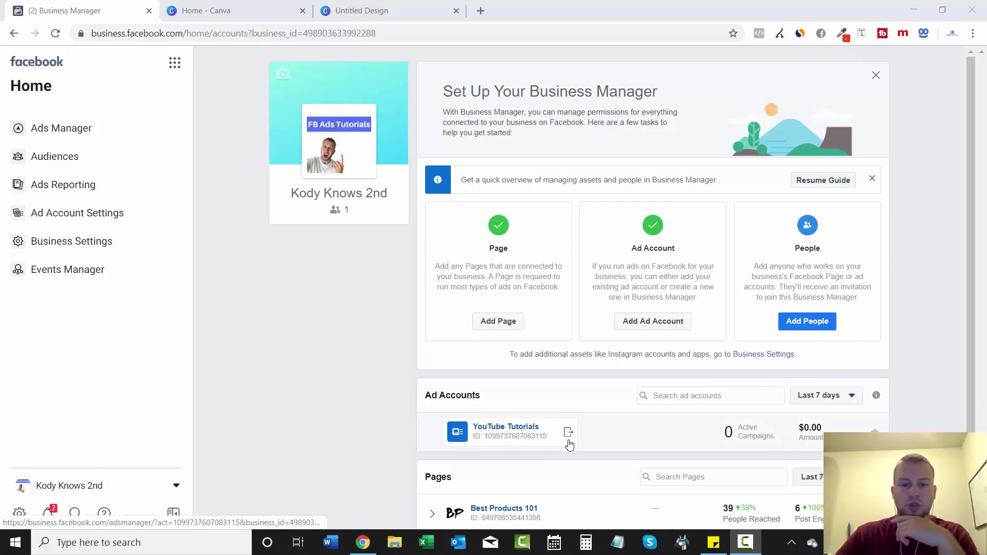
Start a new campaign in the YouTube Tutorials ad account with the Engagement objective set to Page likes
click(567, 441)
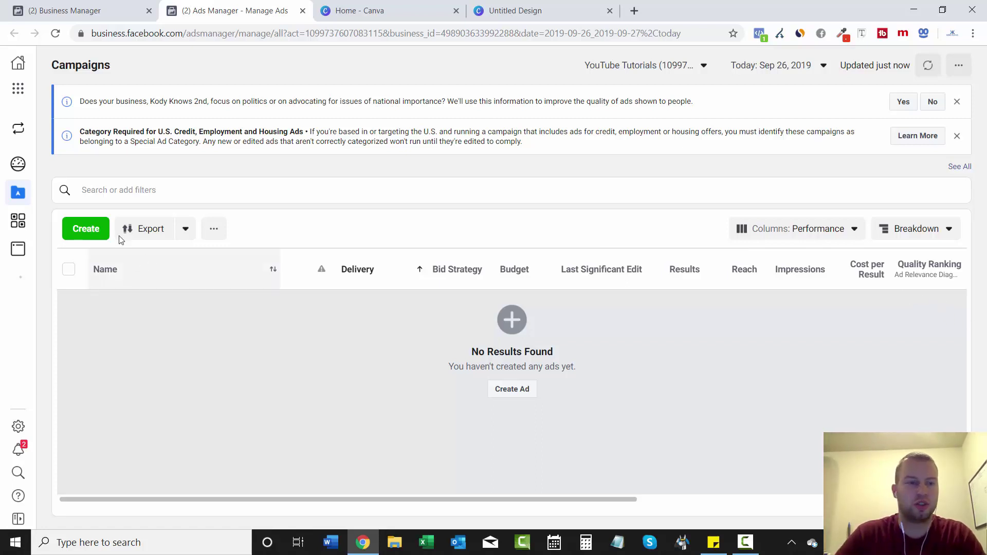
click(93, 232)
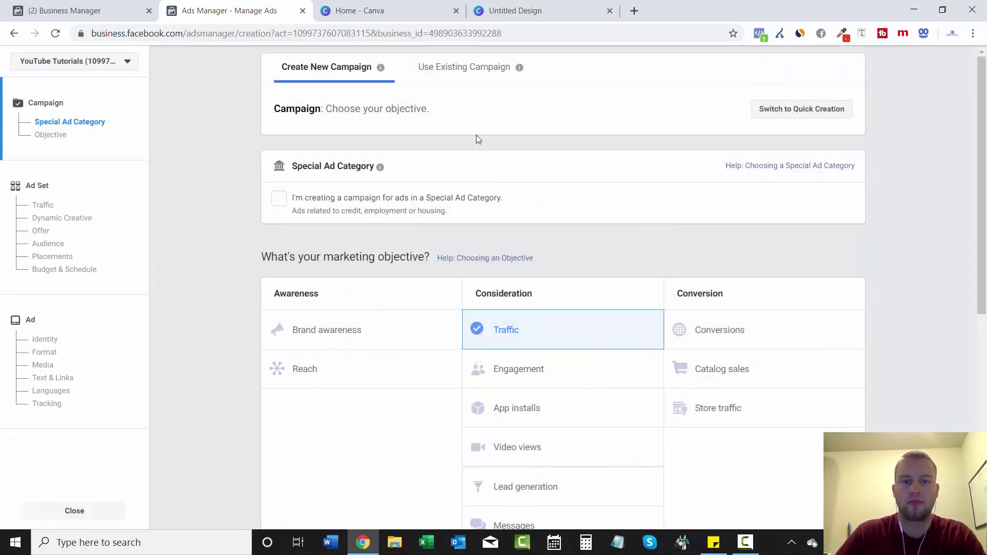
scroll(754, 306, down, 2)
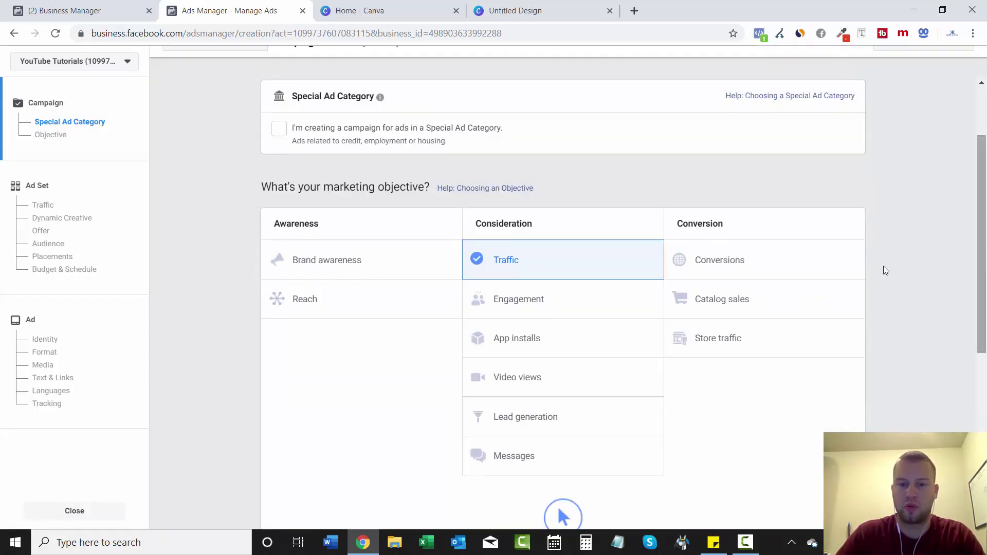
click(512, 300)
scroll(895, 247, down, 2)
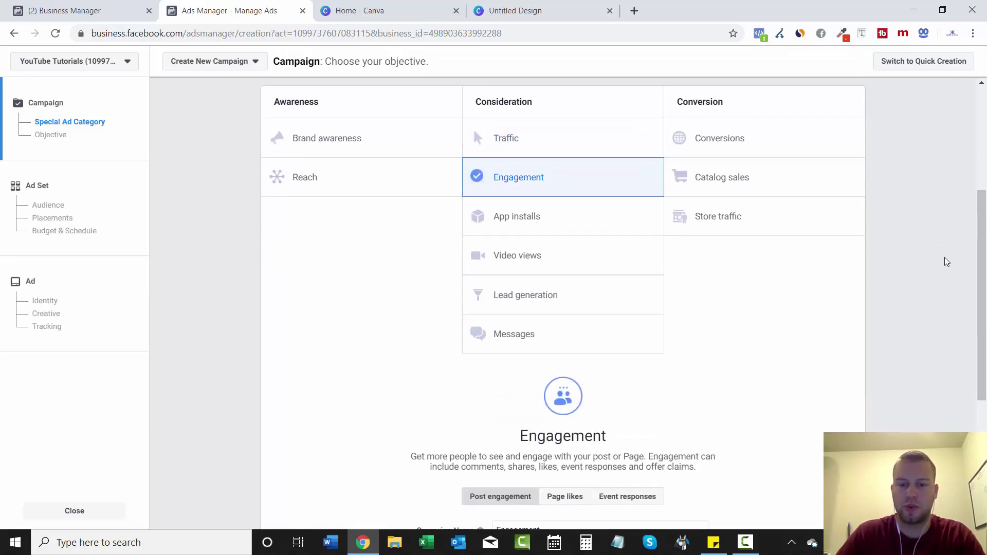
scroll(935, 272, down, 1)
click(565, 432)
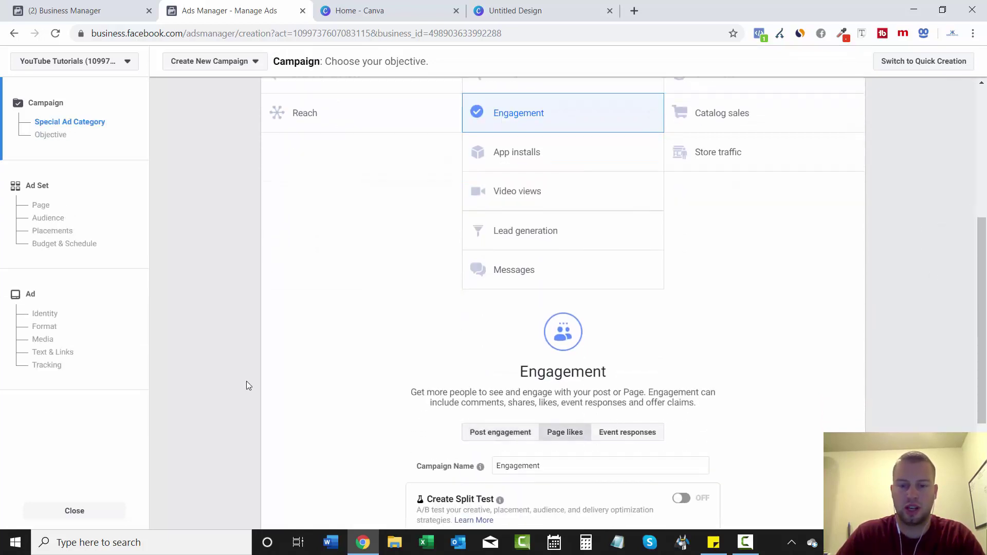
Name the campaign "Social Proof - Best Products 101" and continue to the ad set settings
scroll(213, 379, up, 4)
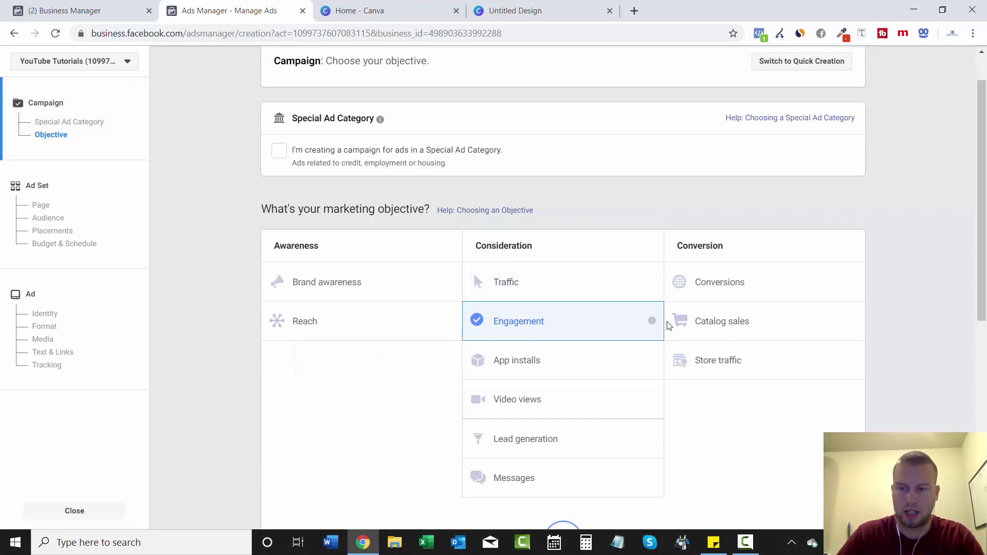
drag(984, 268, 984, 258)
scroll(529, 315, down, 7)
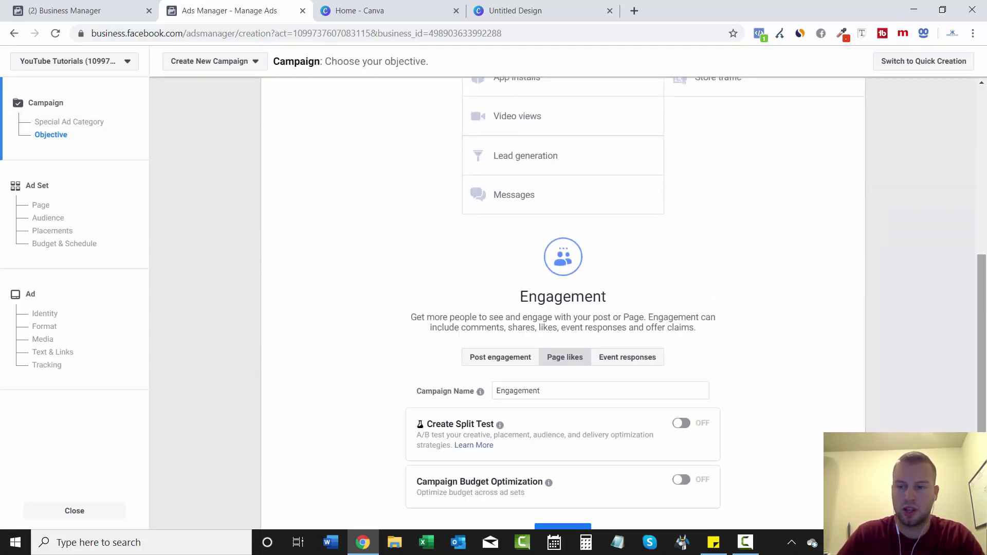
double_click(529, 316)
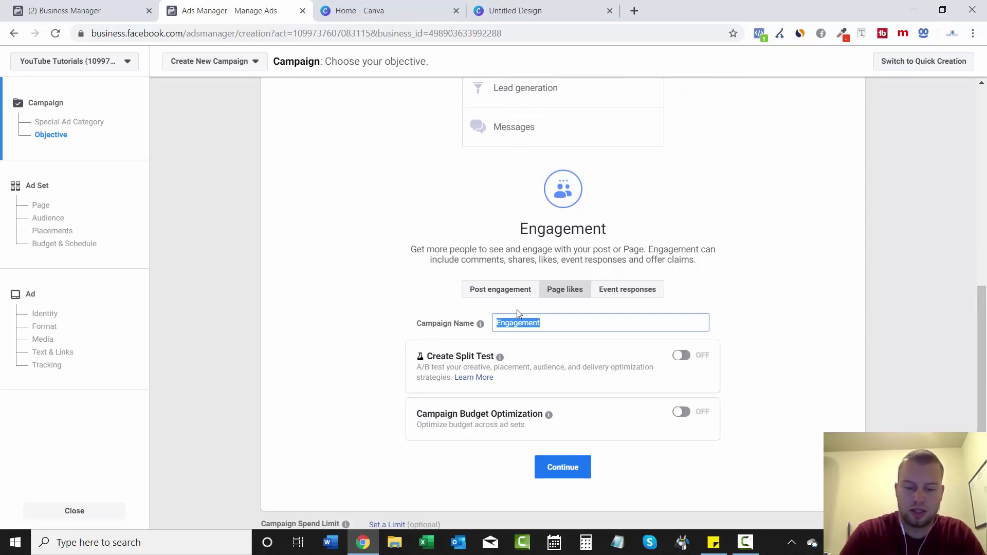
text(Sccial Proof )
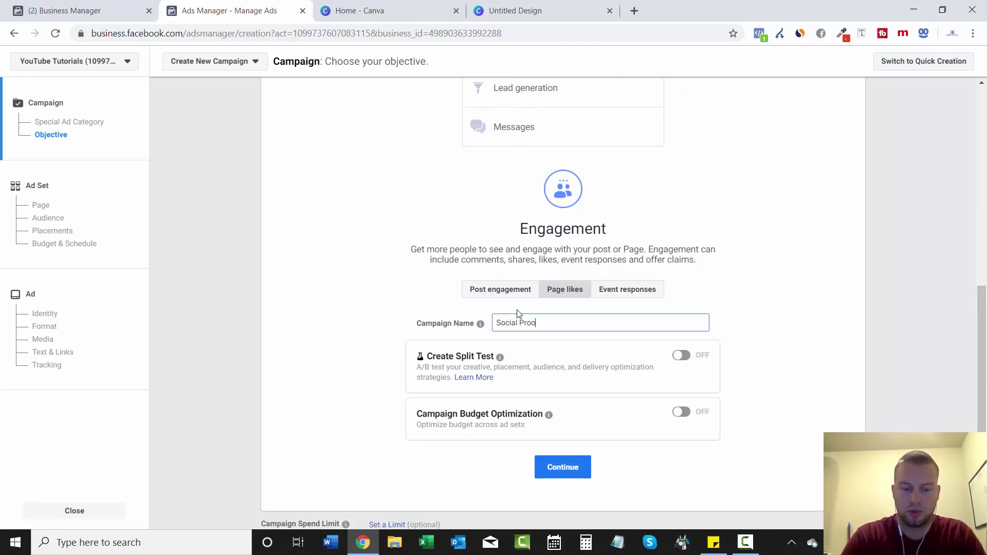
text(- Best )
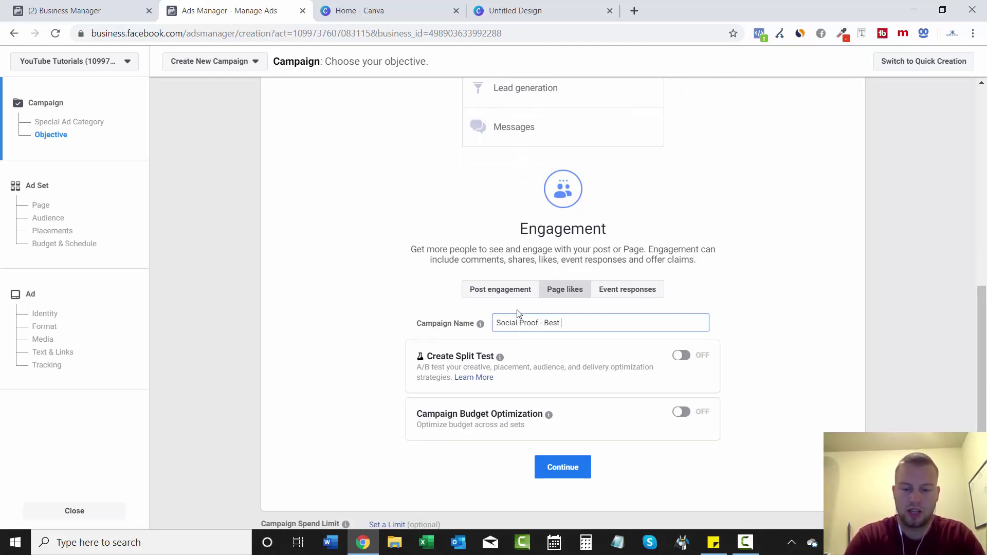
text(Products)
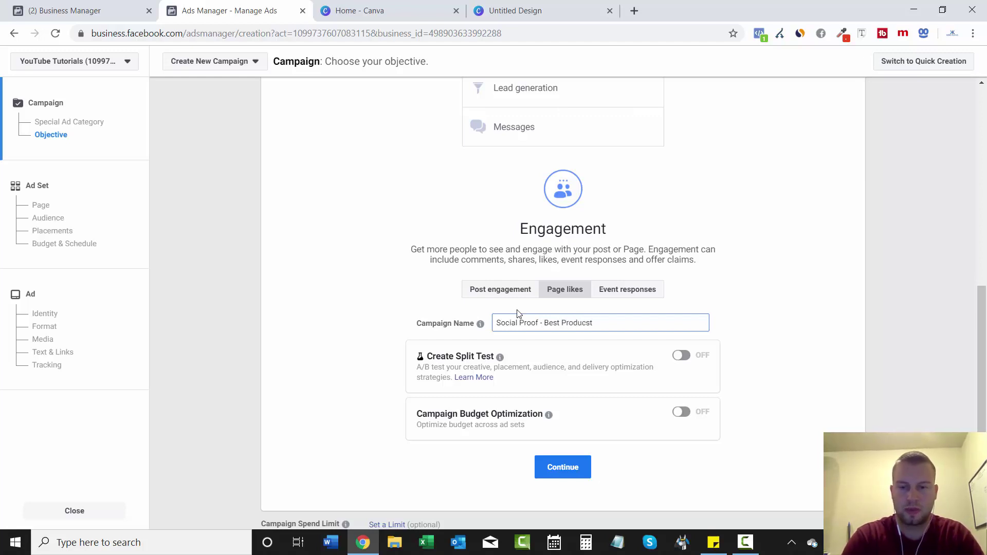
text( 101)
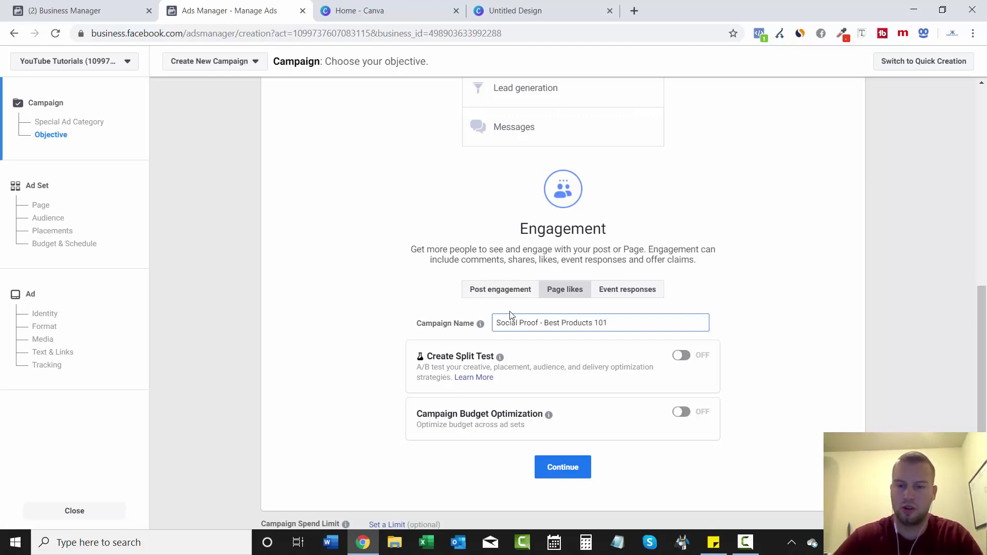
click(545, 469)
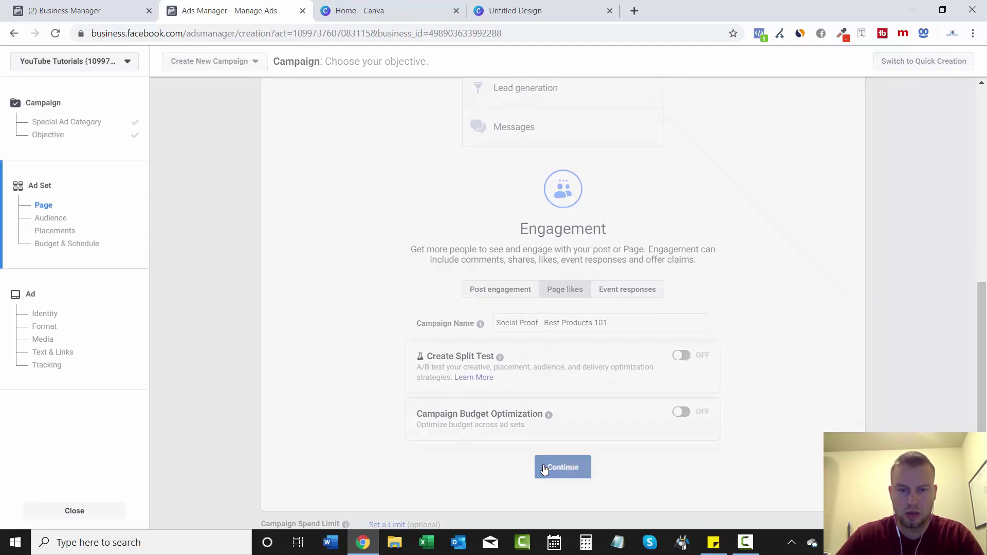
Rename the ad set as "Set 1 - Low Tier Country"
triple_click(406, 79)
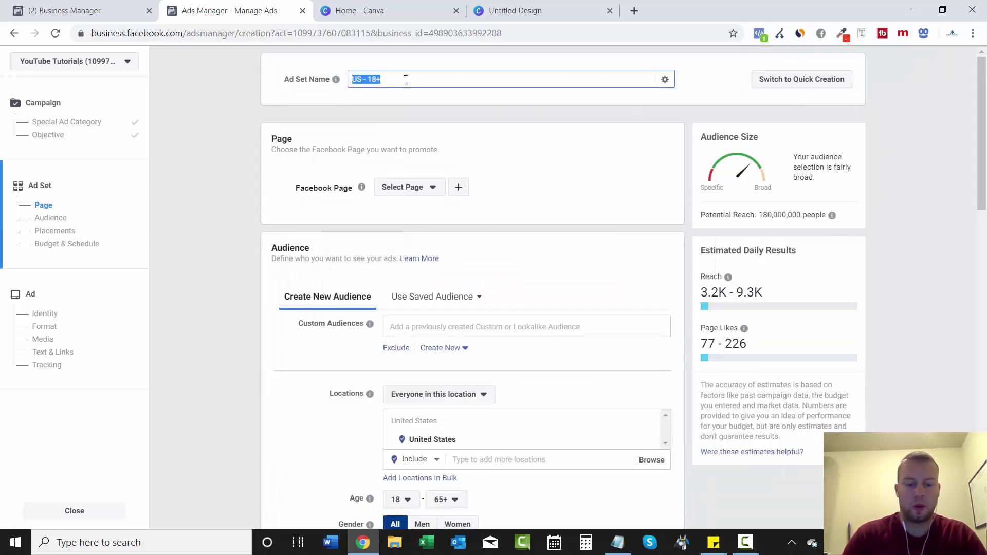
text(Set )
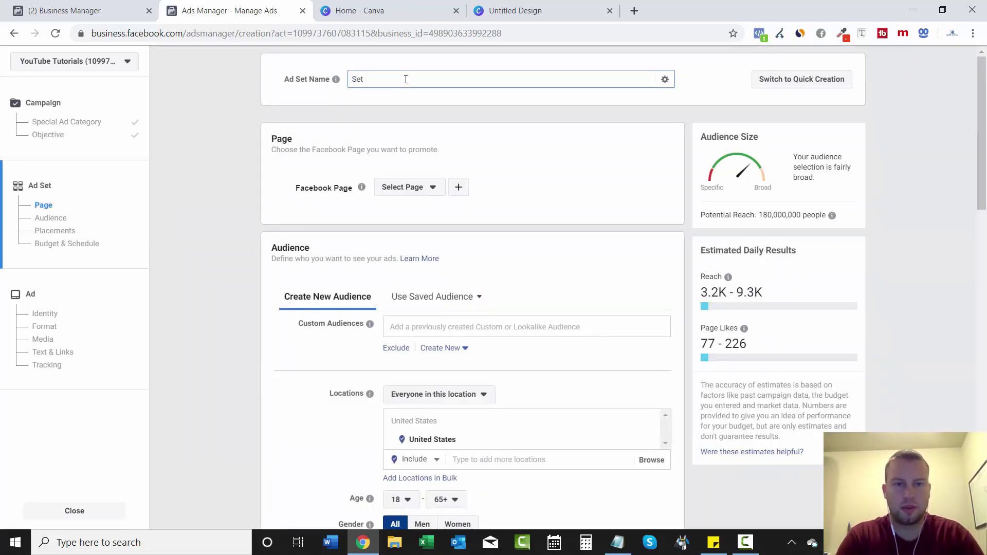
text(1 - Low )
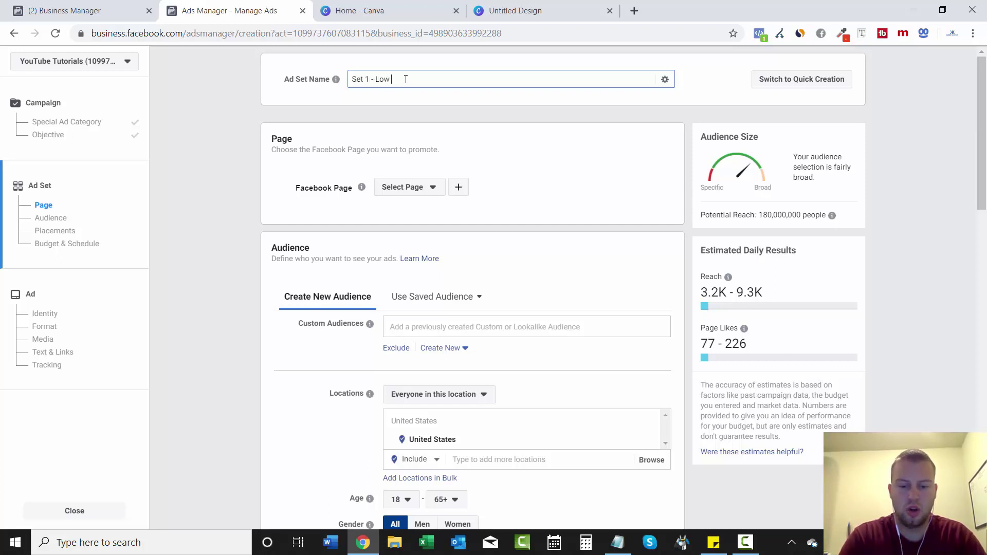
text(Tier Country)
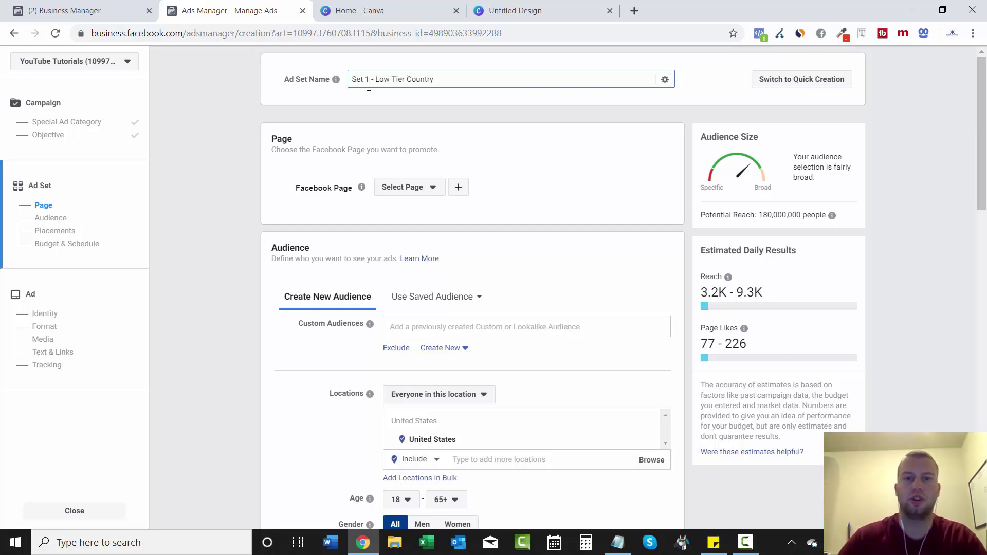
click(249, 106)
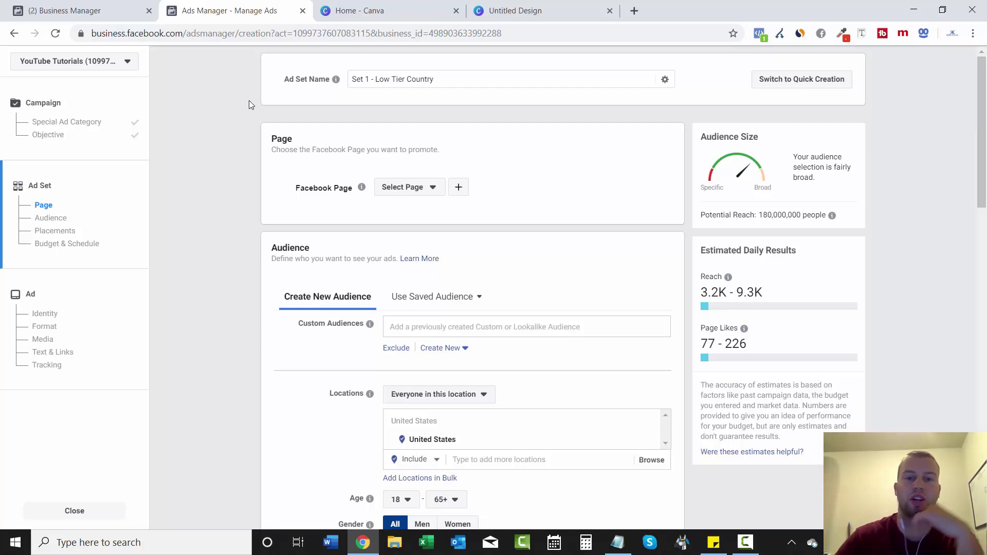
Choose Best Products 101 from the Kody Knows 2nd pages as the Facebook Page to promote
click(415, 195)
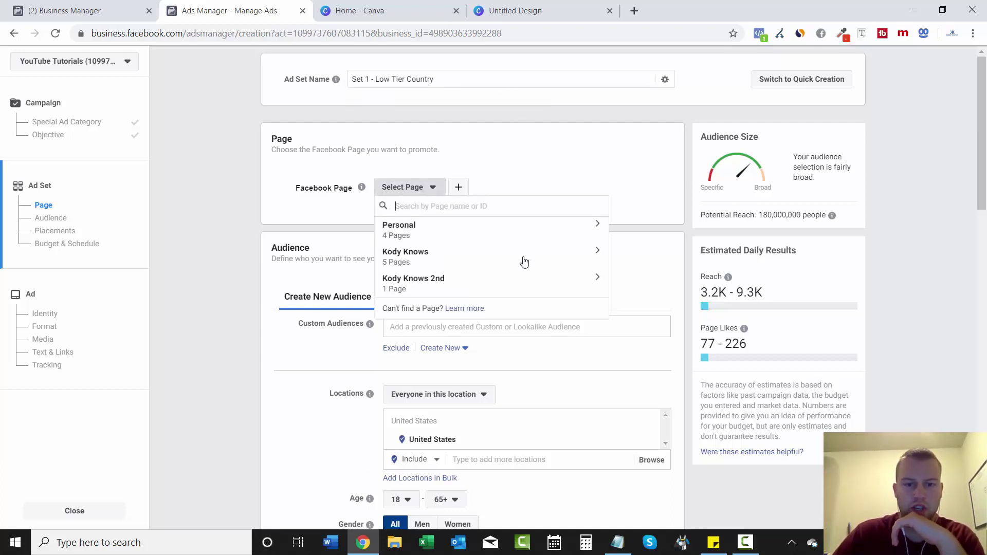
click(481, 289)
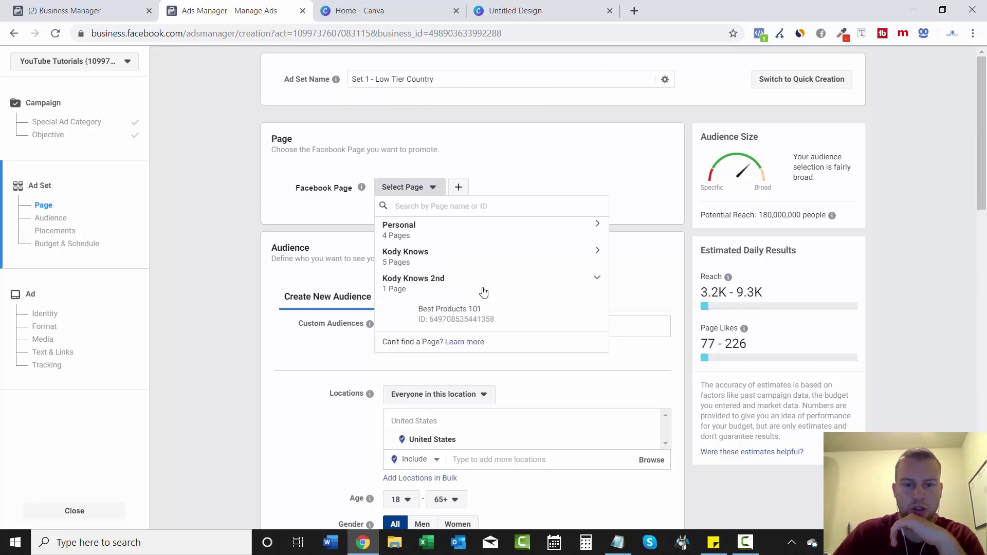
click(461, 322)
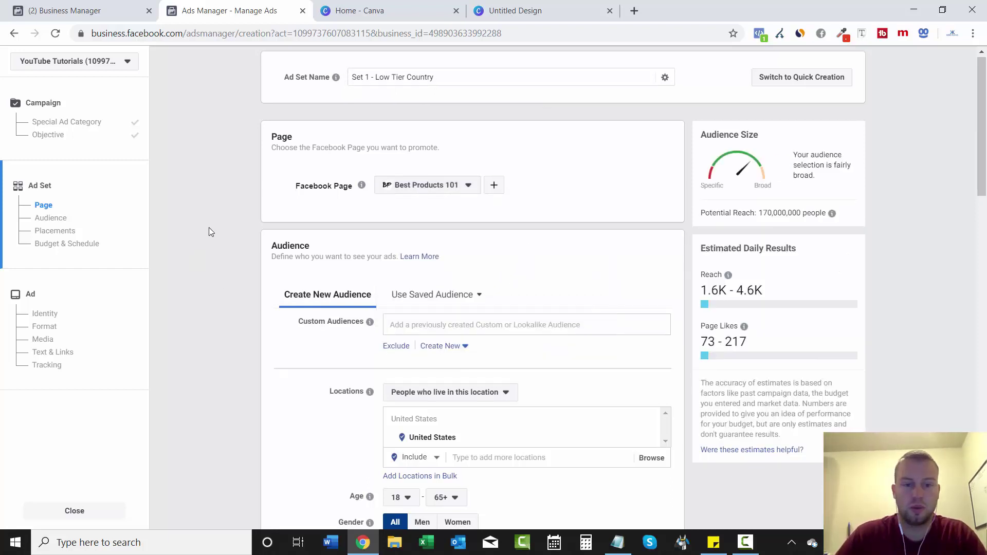
Remove United States from the audience's targeted locations
scroll(208, 232, down, 1)
scroll(203, 232, down, 1)
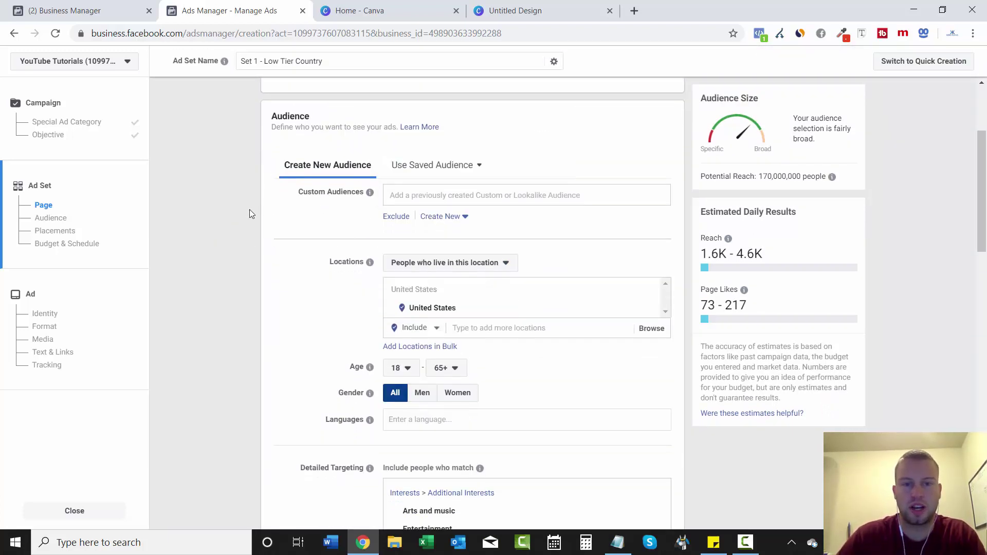
scroll(203, 213, down, 1)
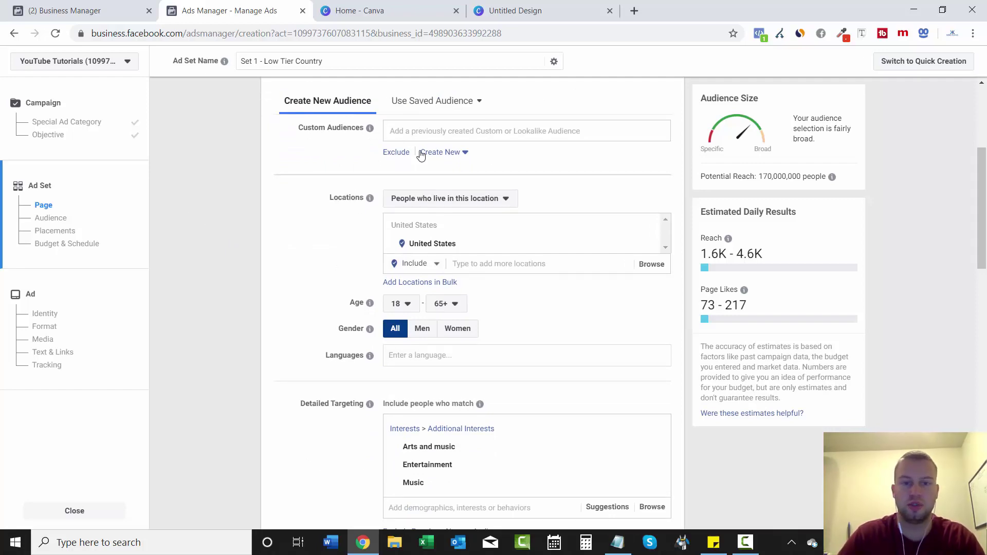
scroll(216, 249, down, 2)
scroll(237, 272, up, 3)
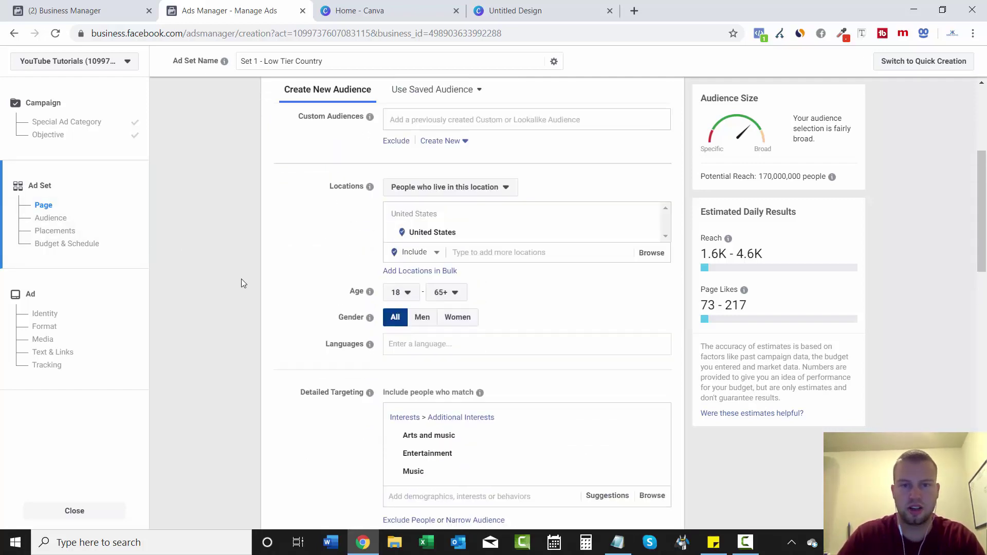
click(648, 308)
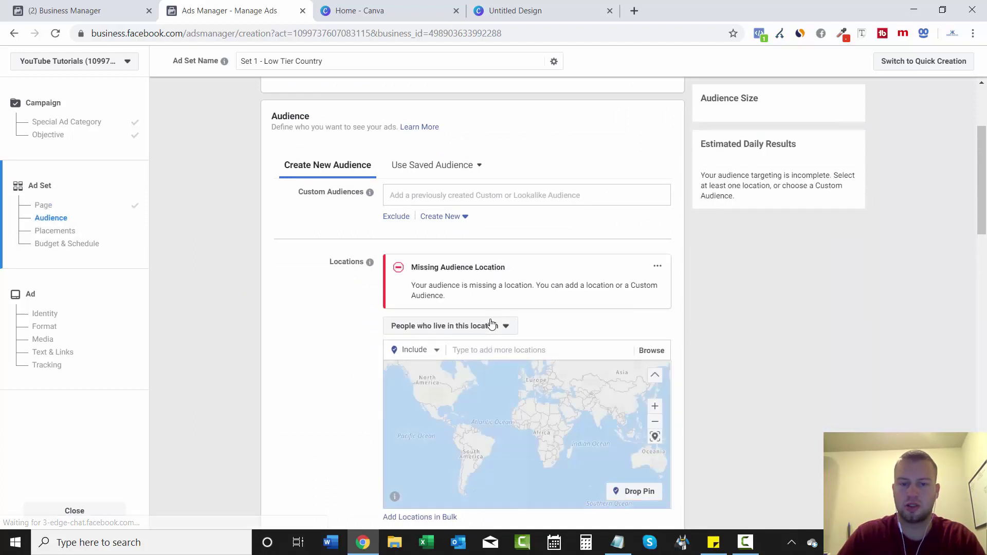
Switch to Notepad, review the country list from India to Poland, and shrink and reposition its window over the ad set form
click(537, 355)
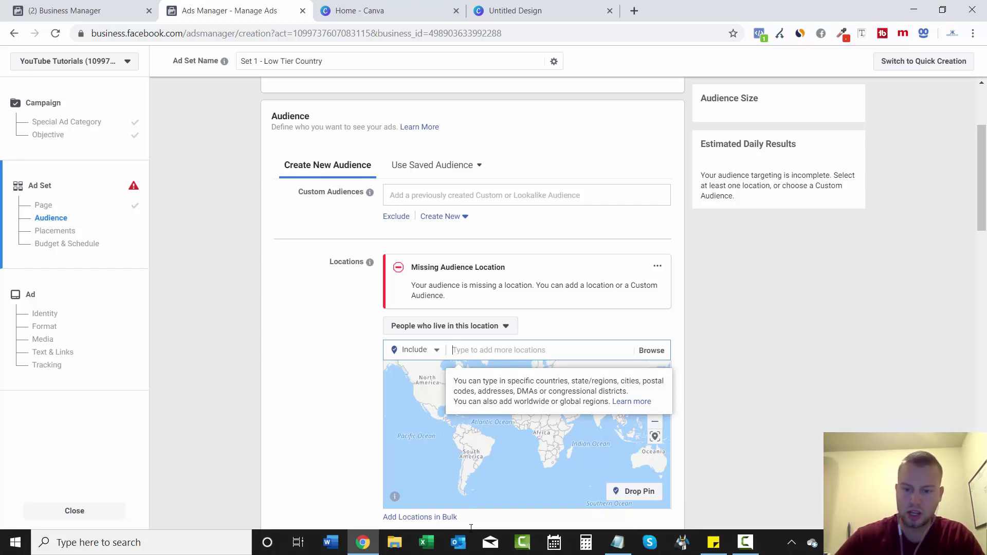
click(618, 543)
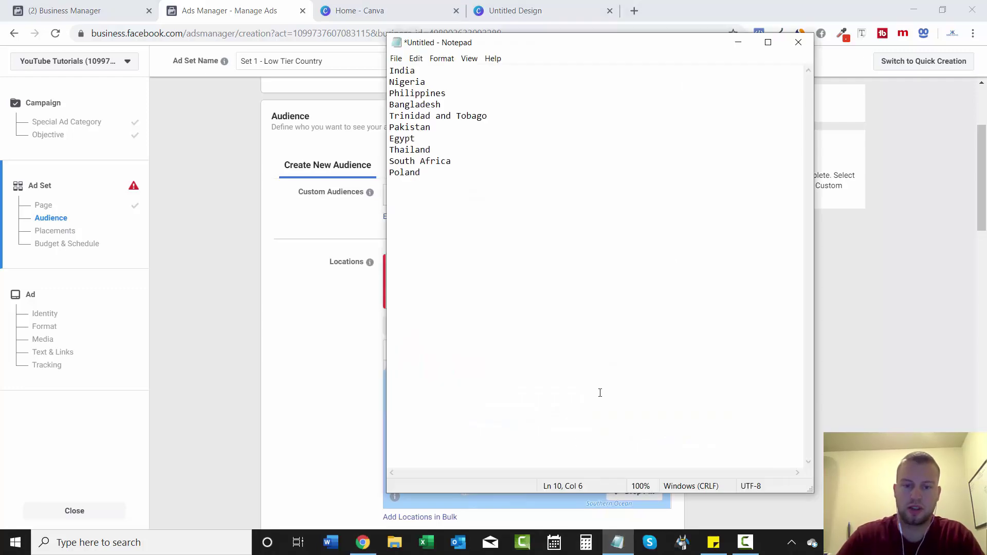
drag(522, 494, 526, 273)
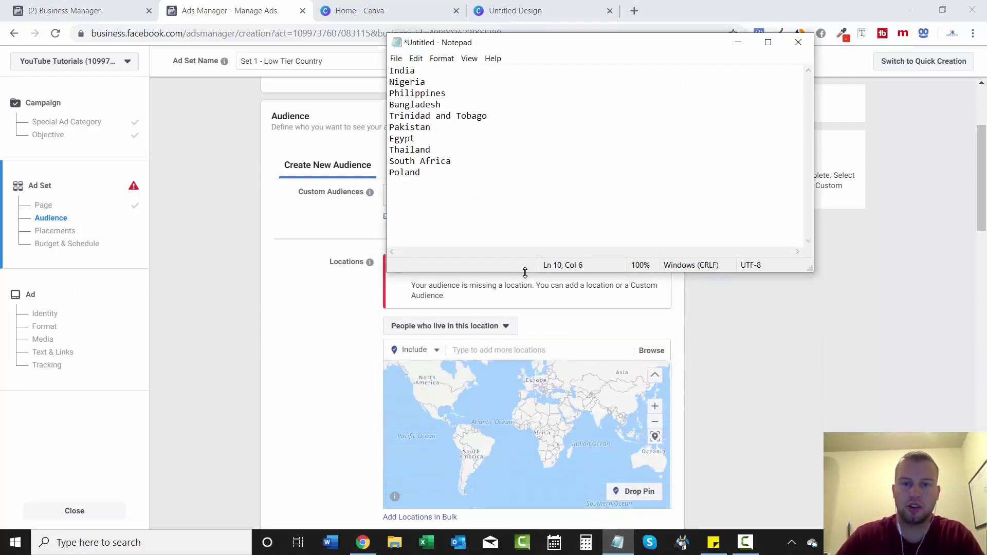
drag(540, 49, 789, 144)
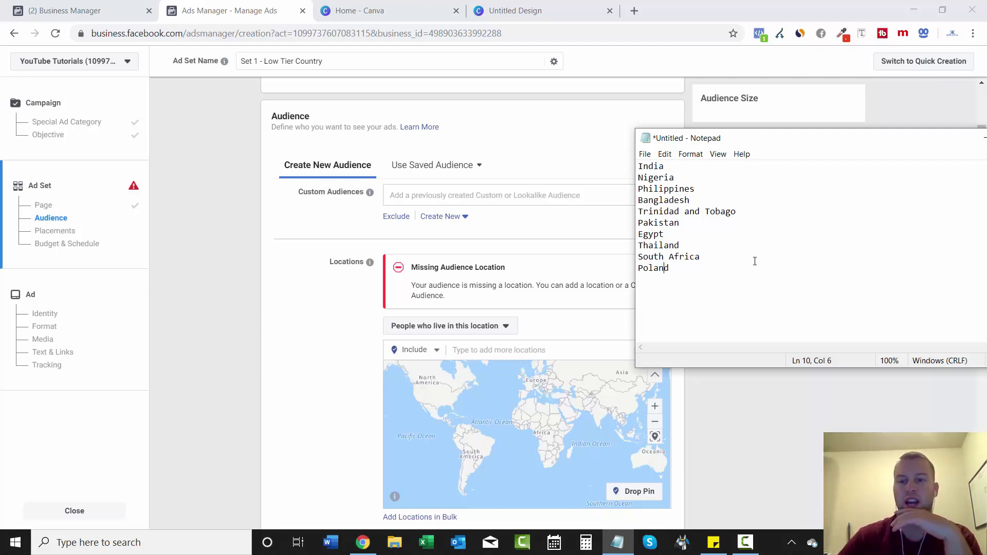
click(711, 232)
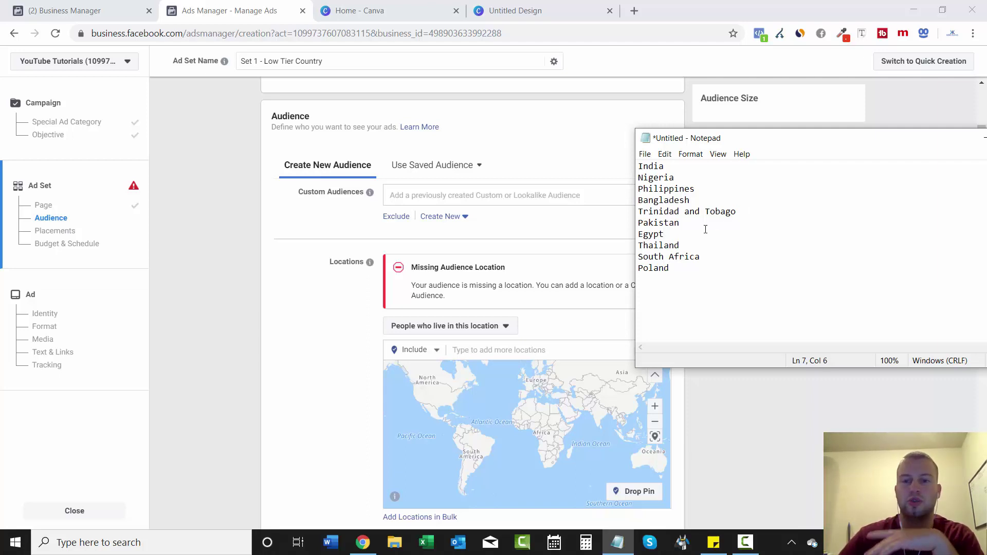
drag(705, 265, 644, 166)
click(643, 166)
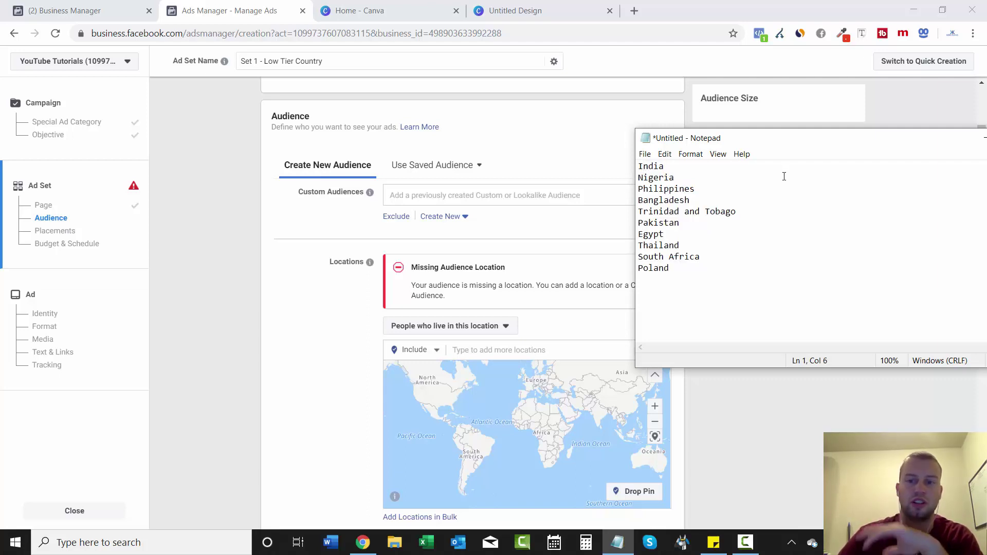
click(831, 193)
drag(810, 143, 677, 202)
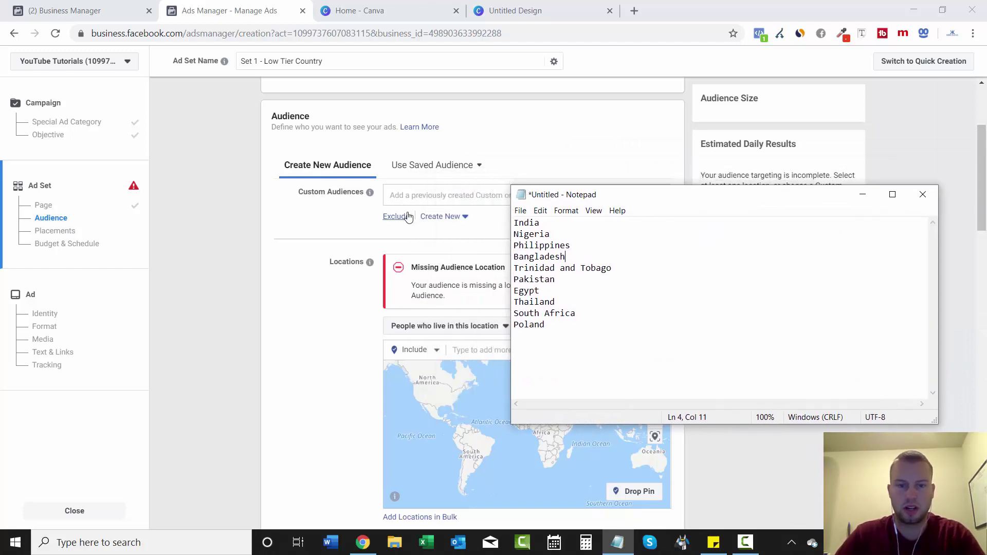
click(441, 195)
text(India)
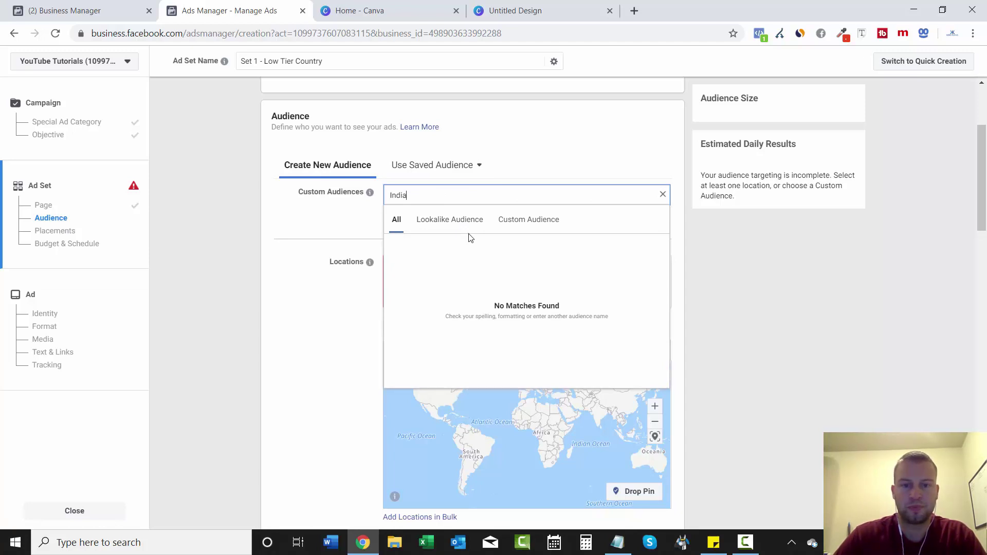
key(BackSpace)
key(BackSpace)
key(BackSpace)
key(BackSpace)
key(BackSpace)
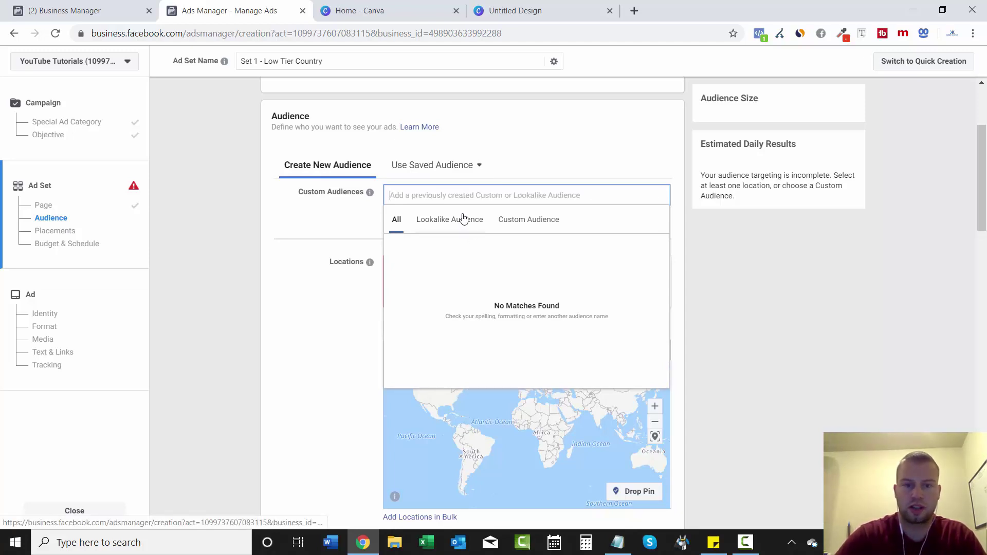
click(354, 252)
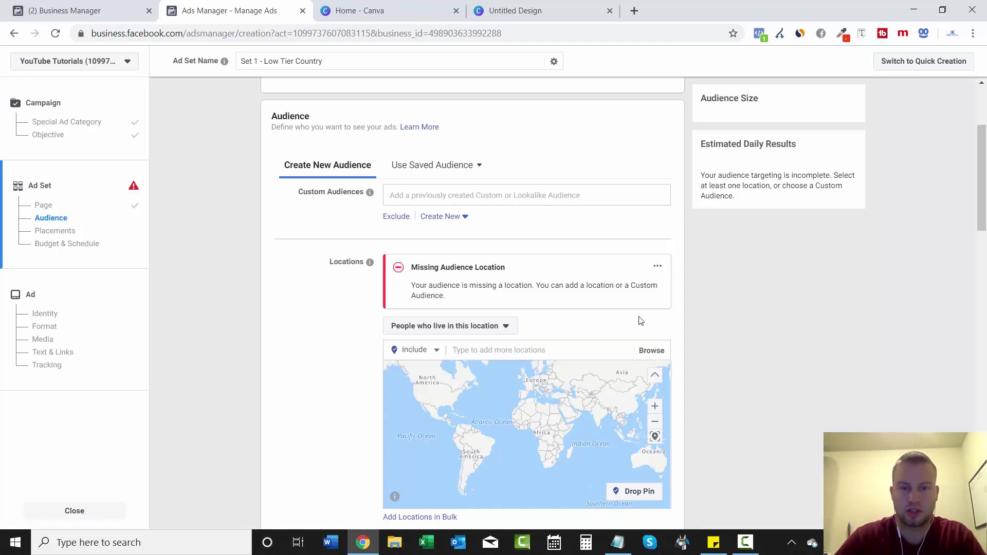
Keep the location targeting on People who live in this location and include India as a country
scroll(641, 321, down, 2)
click(473, 197)
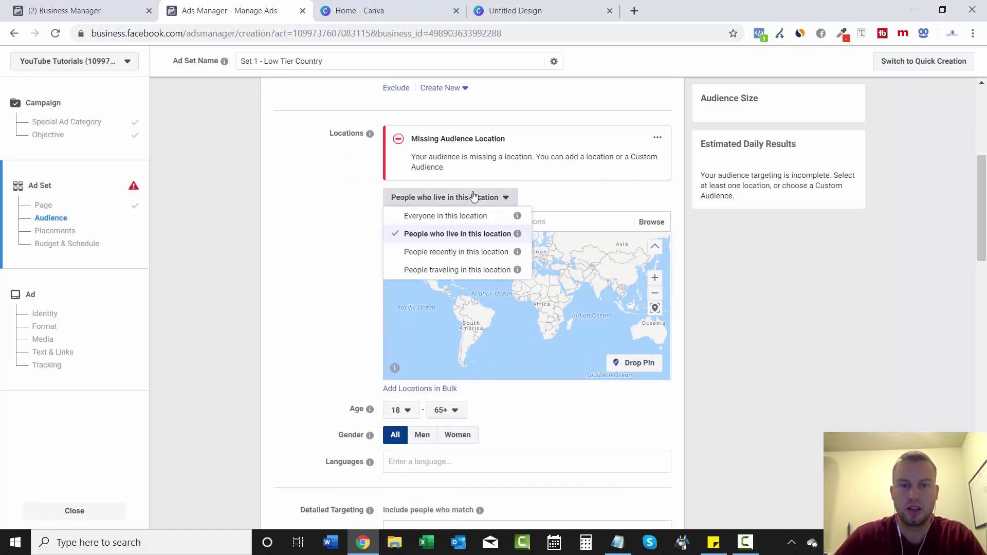
click(458, 233)
click(497, 224)
text(India)
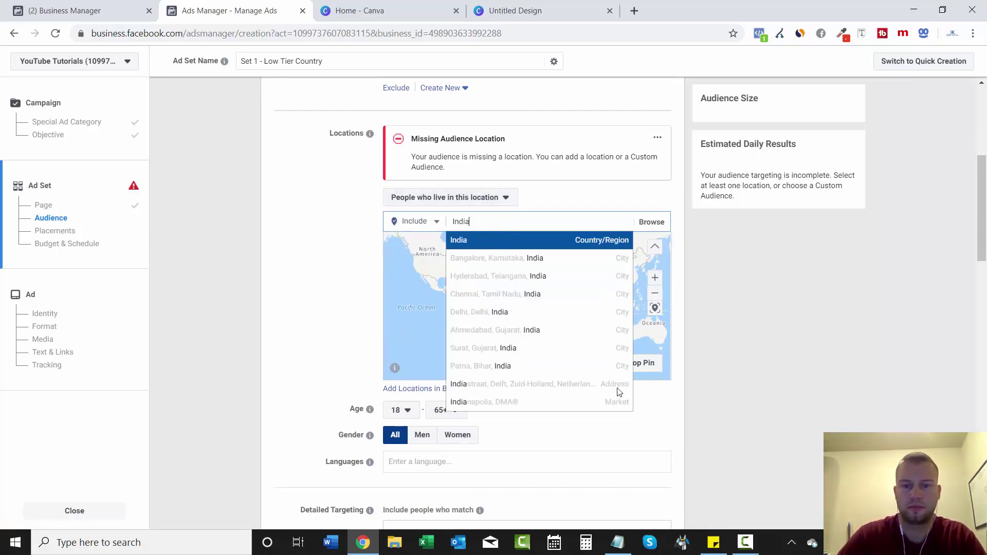
key(Return)
Add the remaining low-tier countries from the Notepad list, Nigeria through Poland, to the audience's included locations and check the list
click(618, 542)
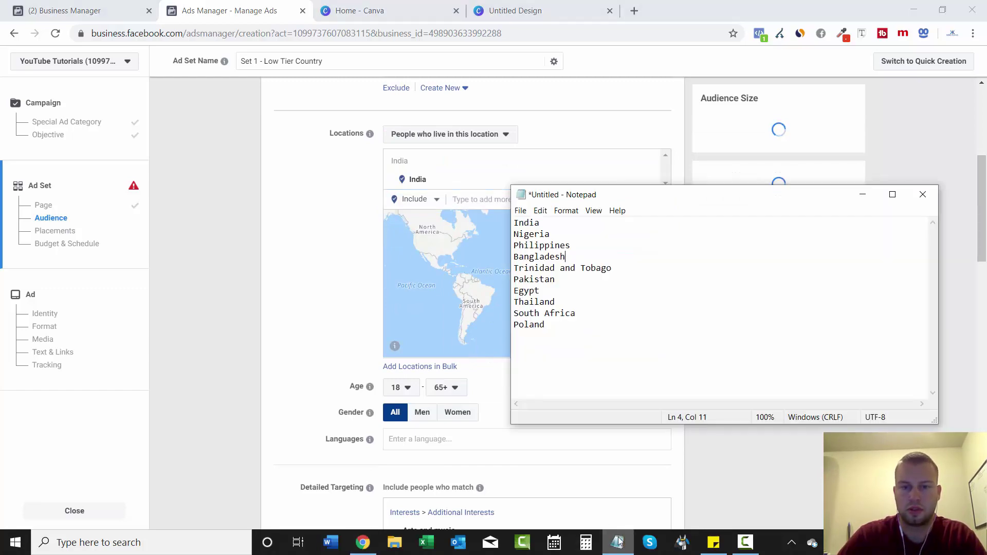
click(392, 226)
key(ctrl+v)
scroll(242, 319, up, 4)
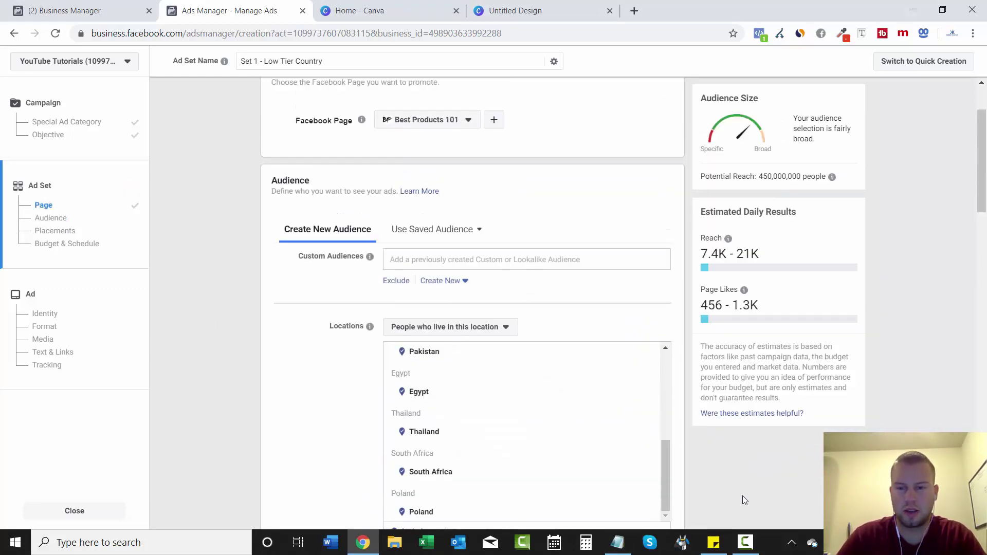
drag(664, 460, 684, 484)
Close the Notepad country list and return to the ad set form
click(628, 548)
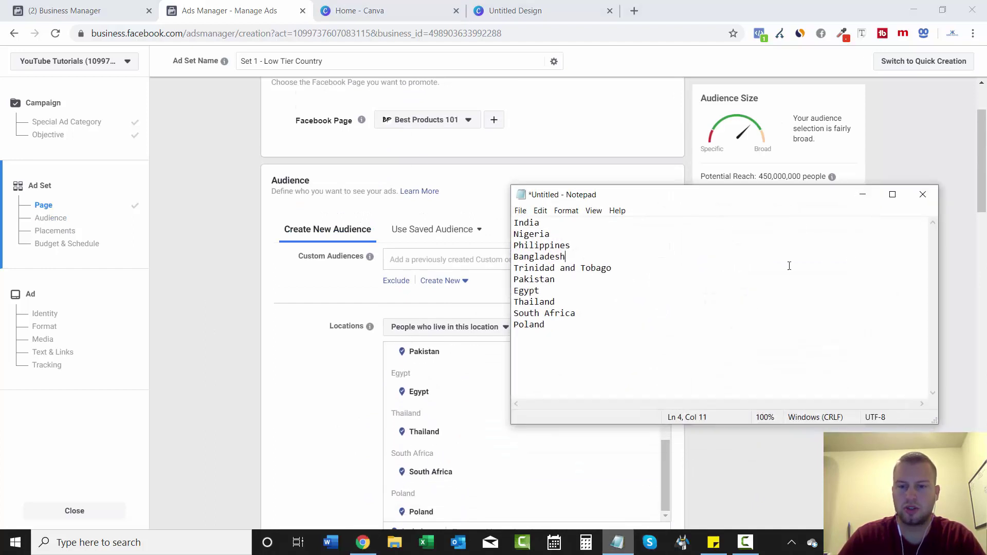
click(915, 194)
click(520, 276)
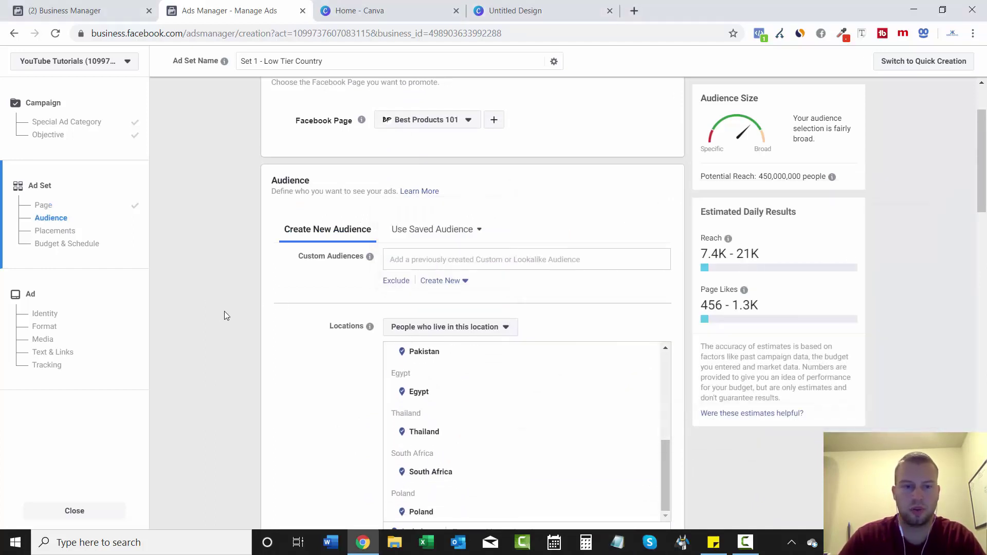
Check the audience's potential reach and set the targeted language to English (All)
drag(982, 190, 984, 312)
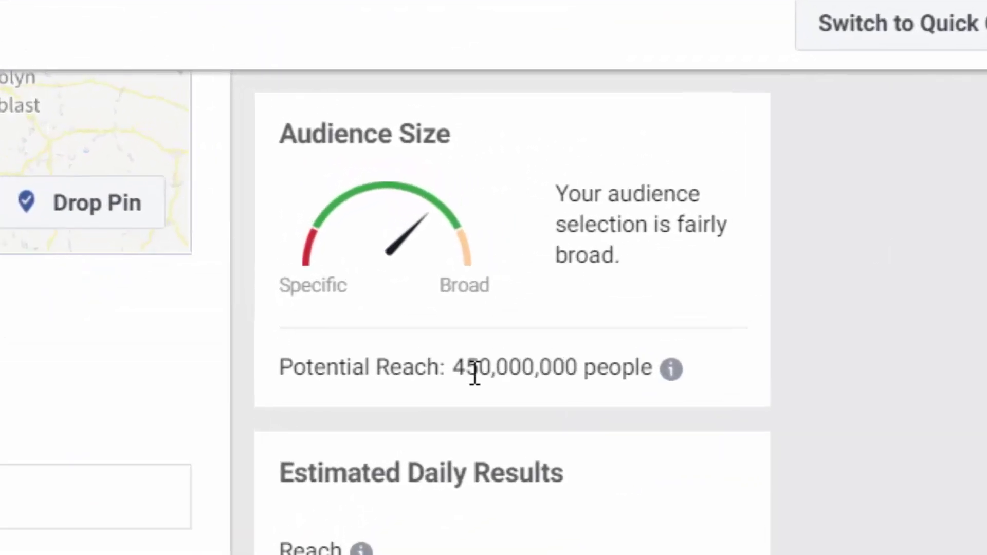
drag(760, 177, 793, 177)
click(535, 404)
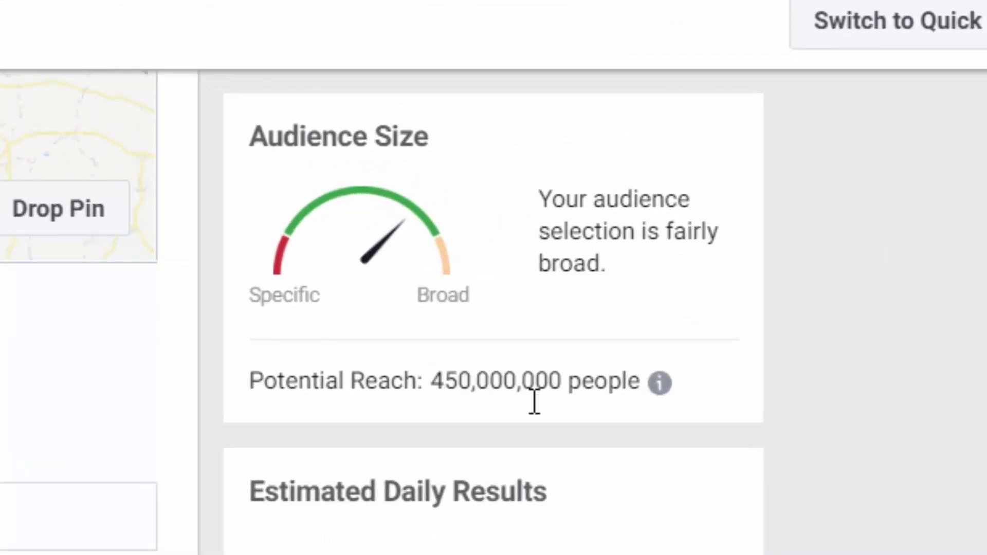
text(Eng)
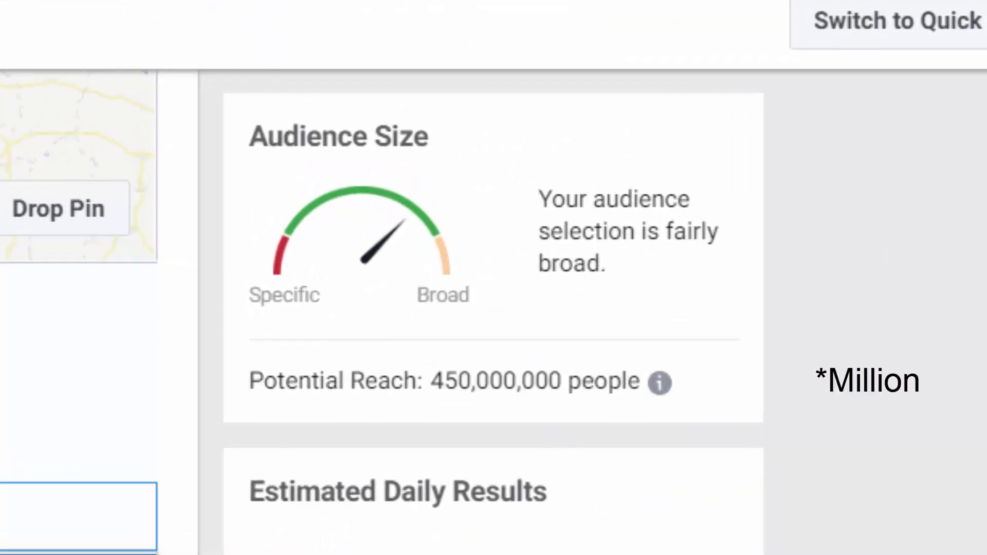
key(Return)
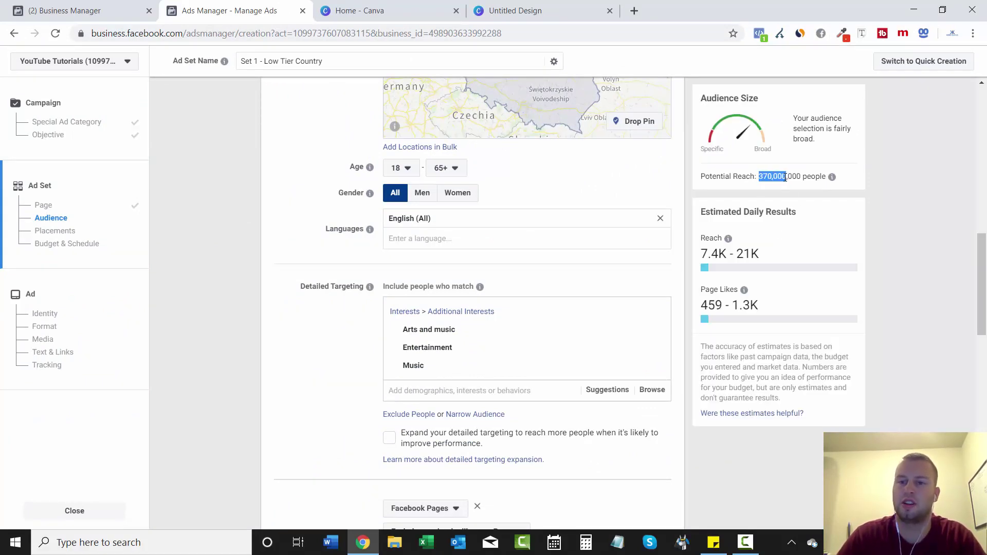
Remove the Arts and music, Entertainment and Music interests from the detailed targeting
mouse_move(369, 229)
scroll(760, 161, down, 3)
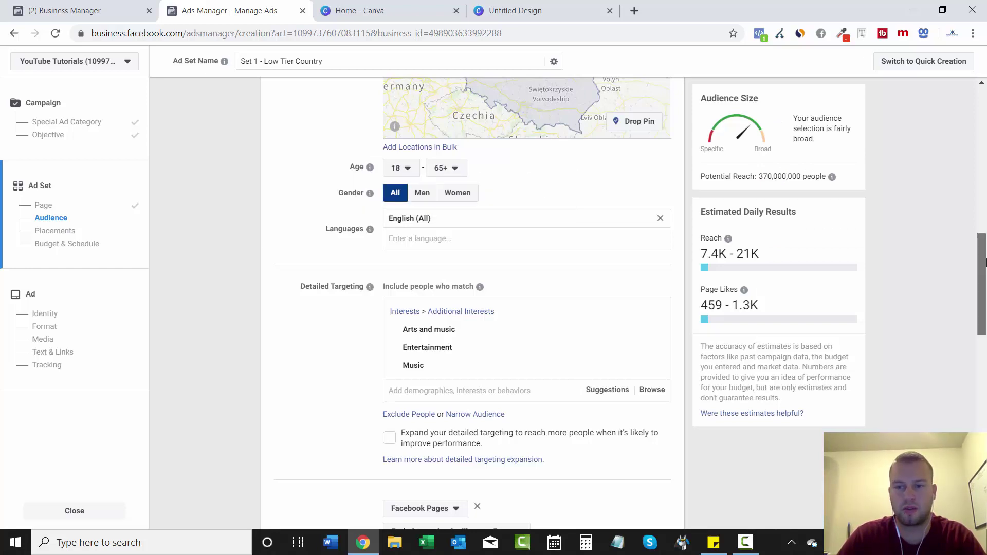
scroll(759, 161, up, 1)
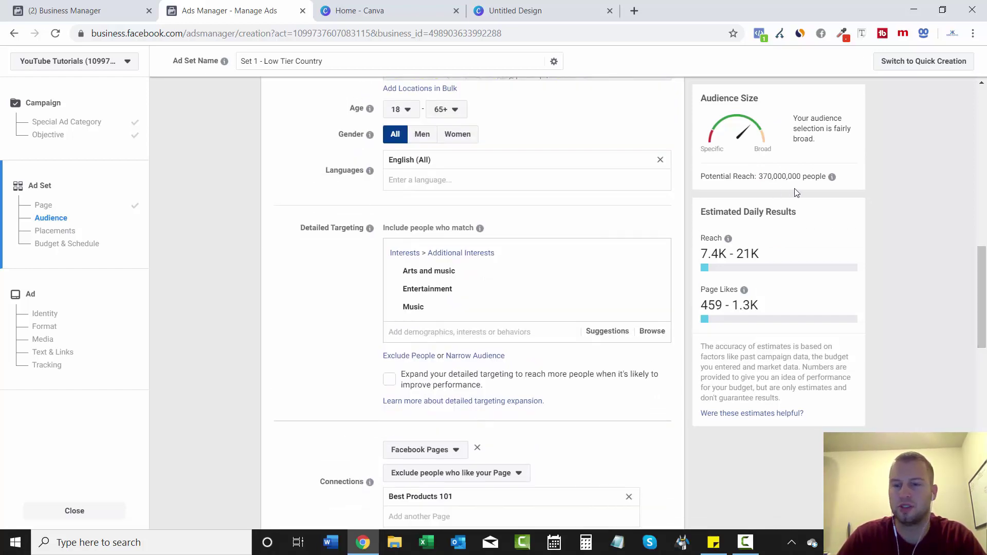
mouse_move(986, 297)
mouse_down()
mouse_move(985, 286)
mouse_move(986, 324)
mouse_move(985, 304)
mouse_up()
mouse_move(469, 226)
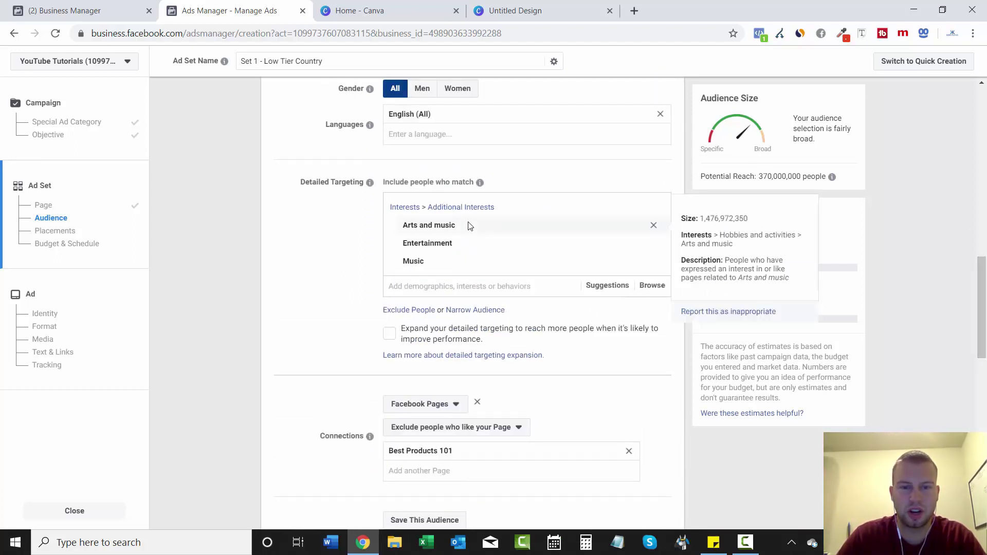
click(653, 209)
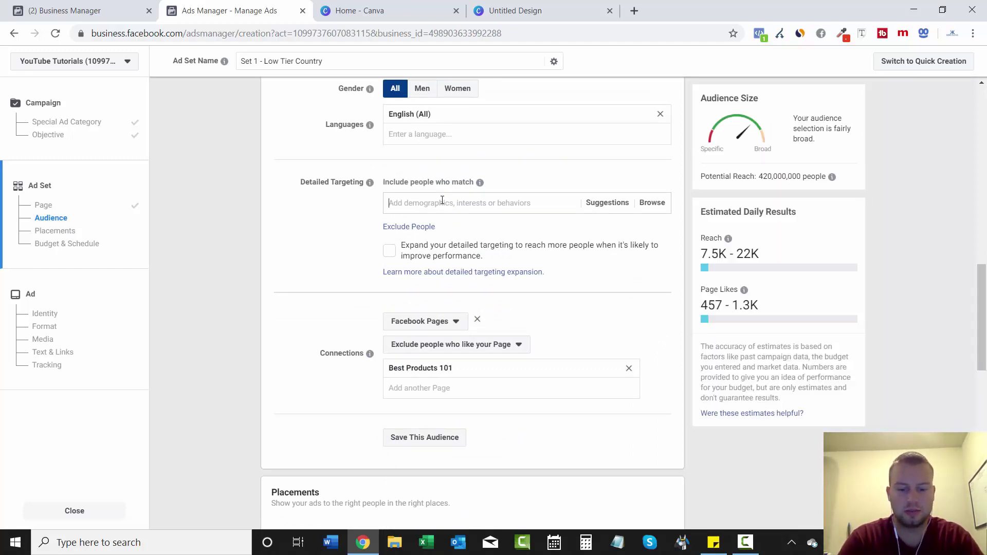
Add Technology and Gadget as interests in the detailed targeting
text(te)
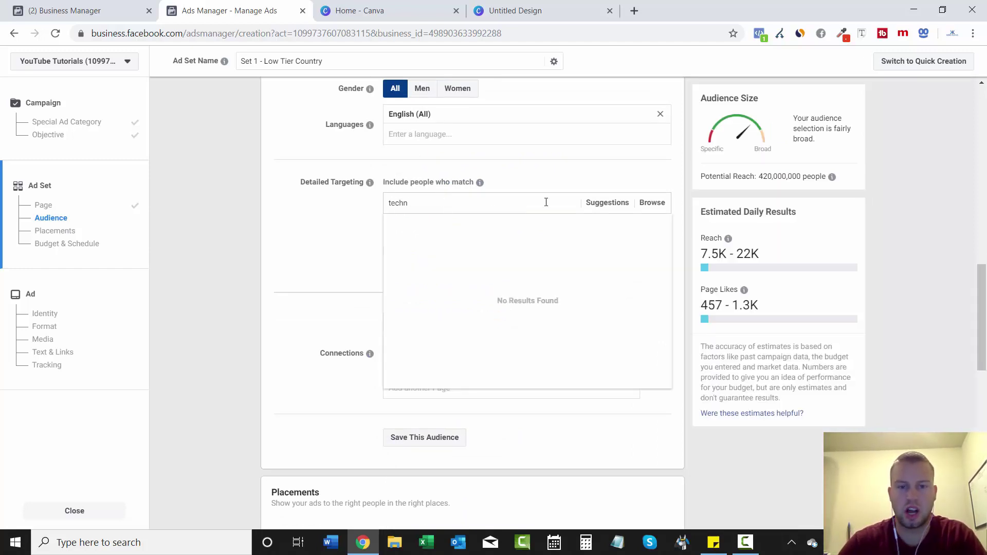
text(chn)
click(463, 224)
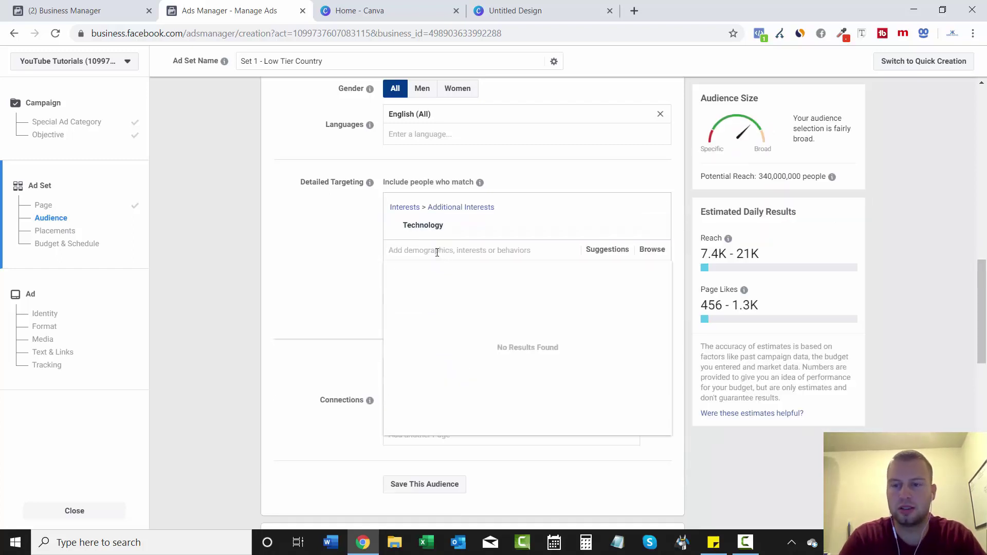
text(gadgets)
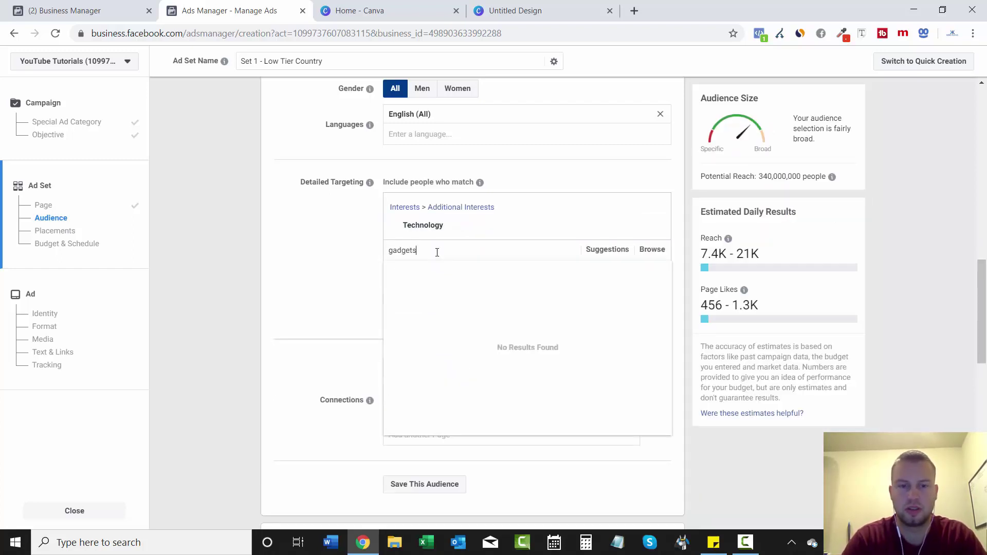
click(530, 278)
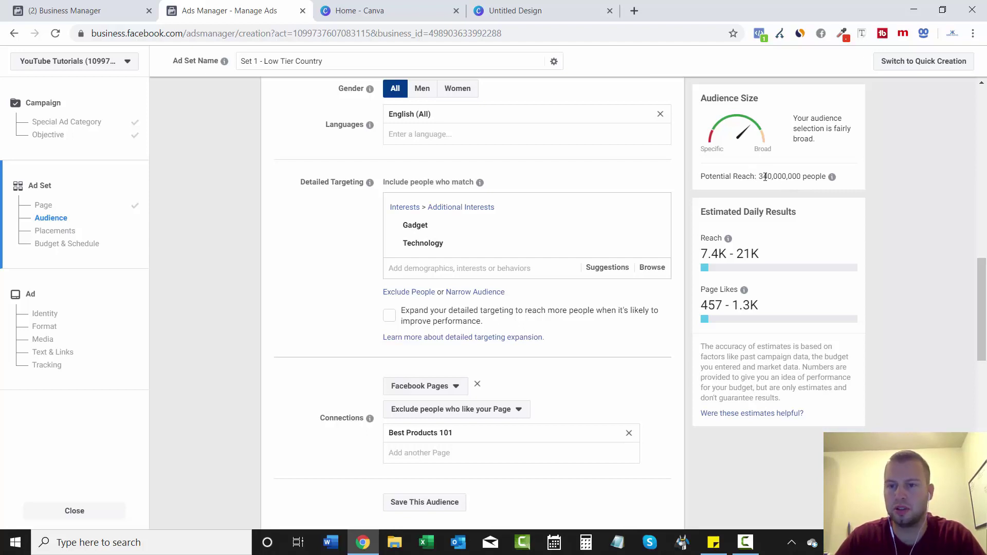
Review the Connections exclusion for Best Products 101 and switch the ad set from automatic placements to Edit Placements
scroll(971, 310, down, 2)
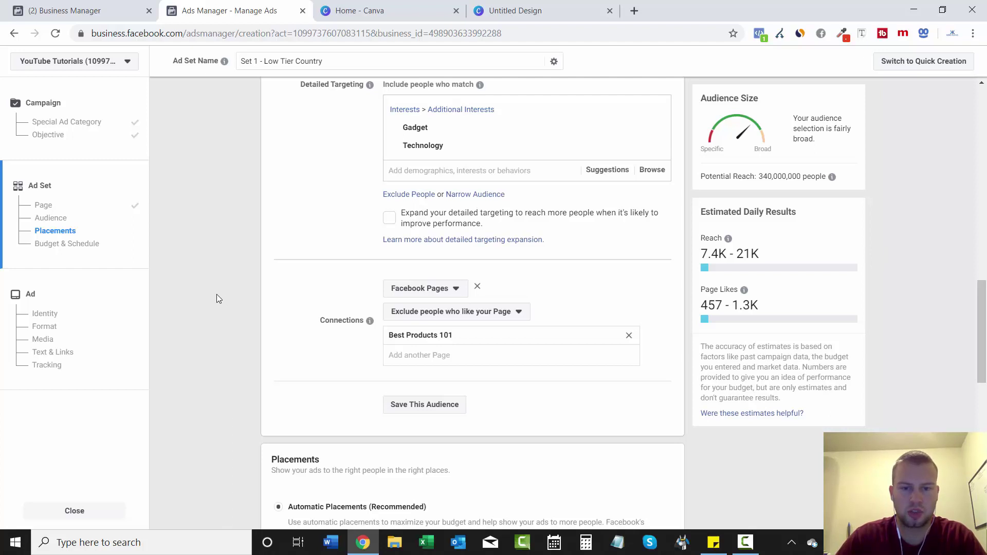
scroll(215, 295, down, 1)
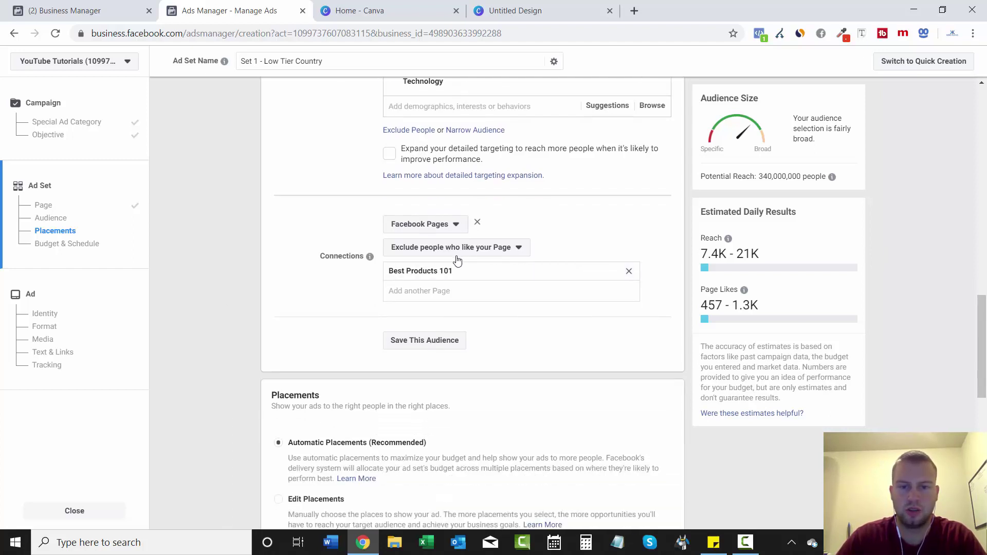
scroll(205, 258, down, 2)
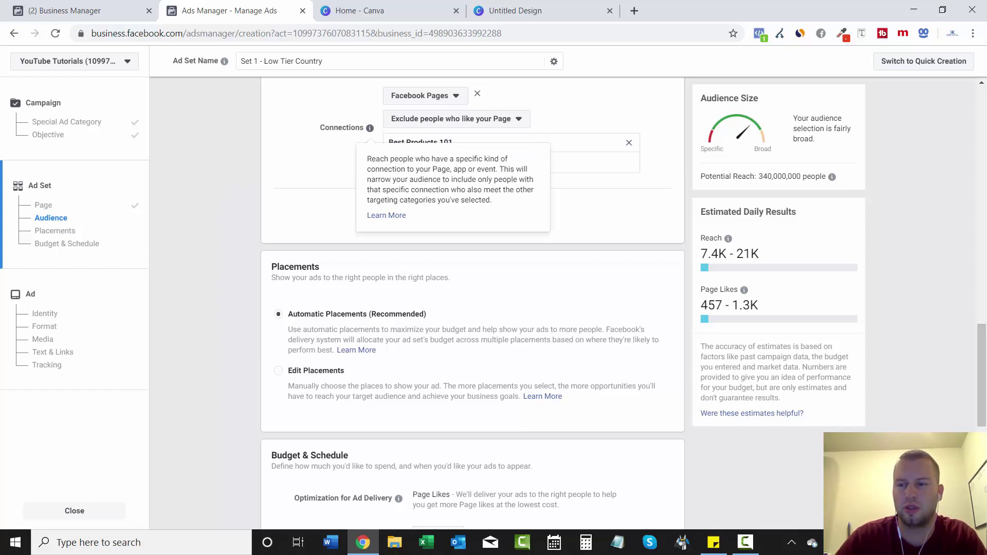
drag(986, 354, 985, 386)
click(330, 247)
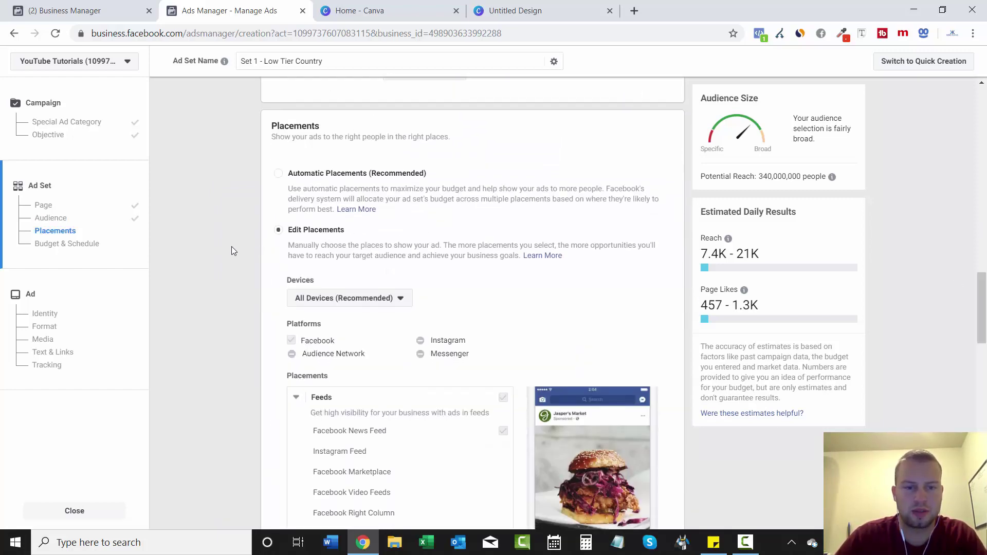
Look through the placement options and limit mobile delivery to devices only when connected to Wi-Fi
scroll(483, 206, down, 4)
scroll(439, 180, down, 7)
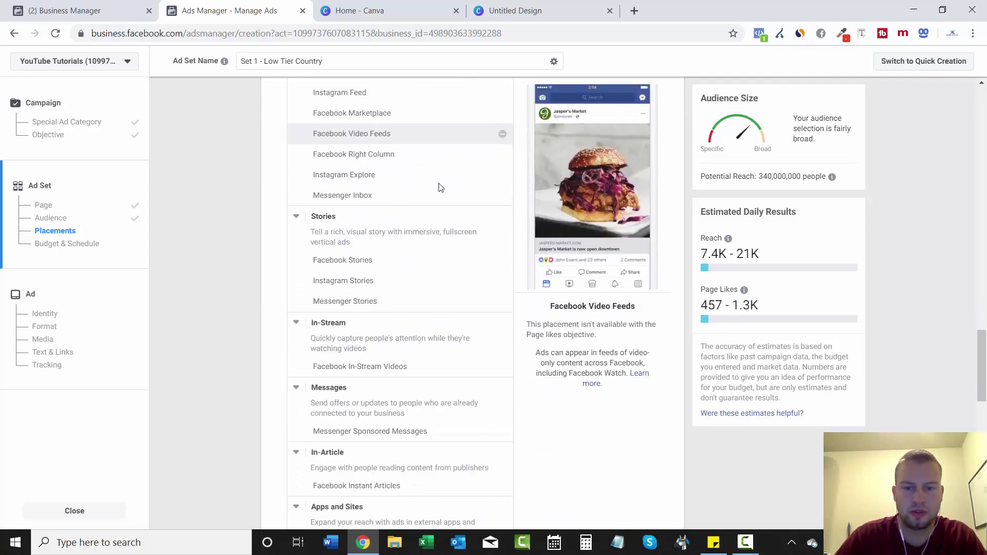
scroll(448, 191, down, 3)
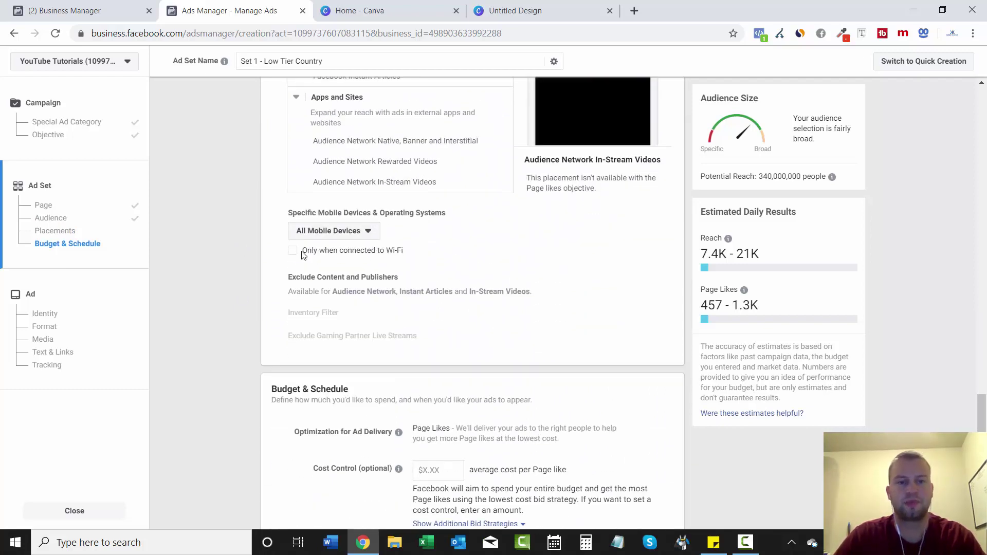
click(359, 241)
click(355, 249)
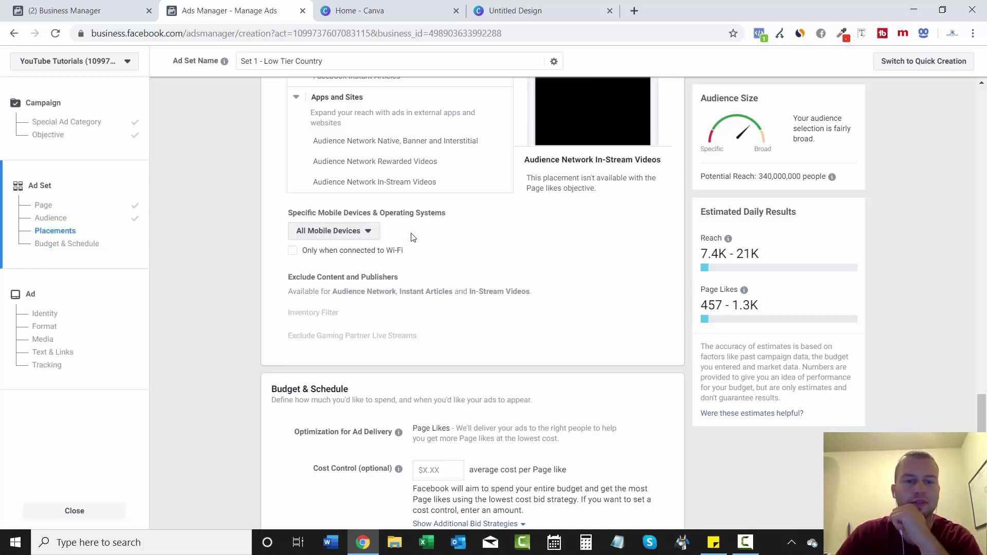
click(293, 252)
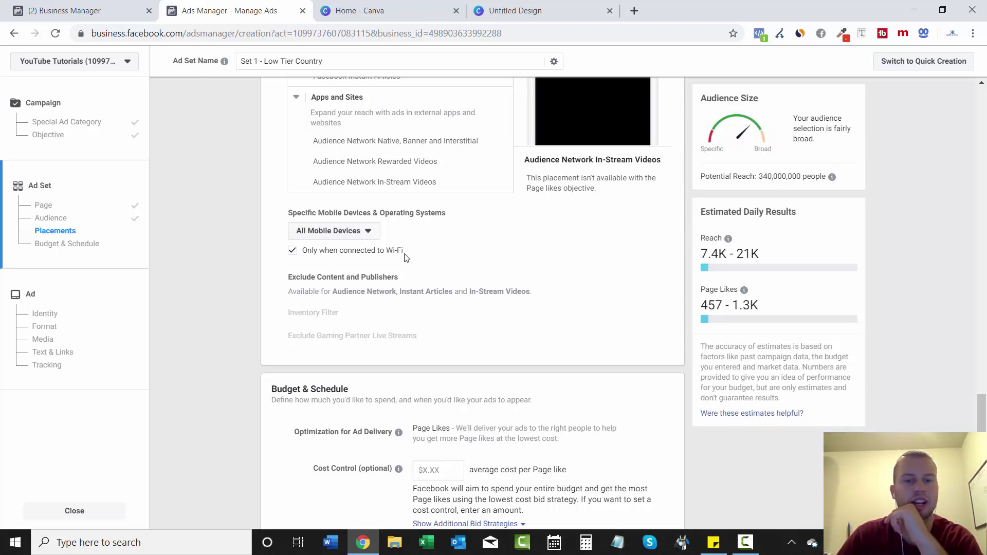
Set the ad set's daily budget to $10.00
scroll(960, 413, down, 2)
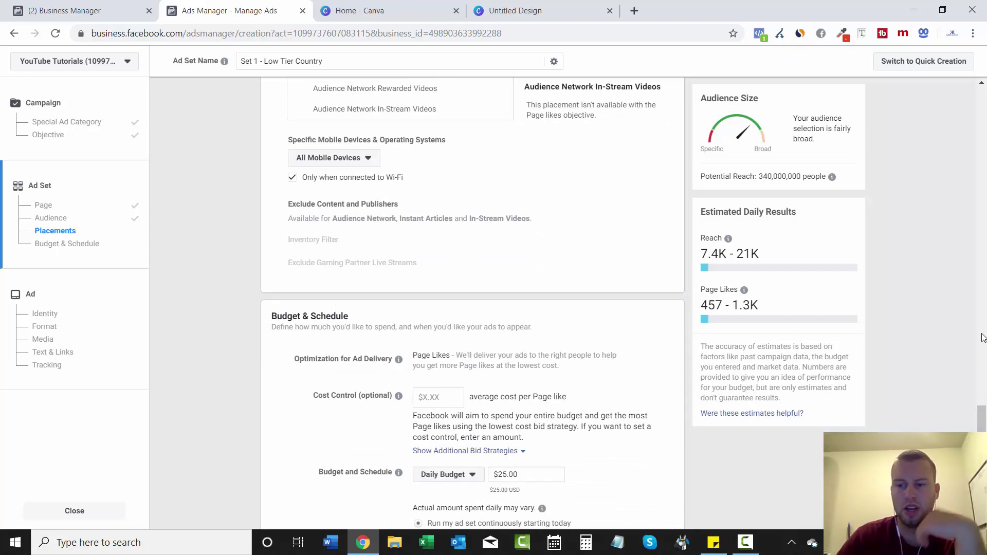
scroll(904, 267, up, 3)
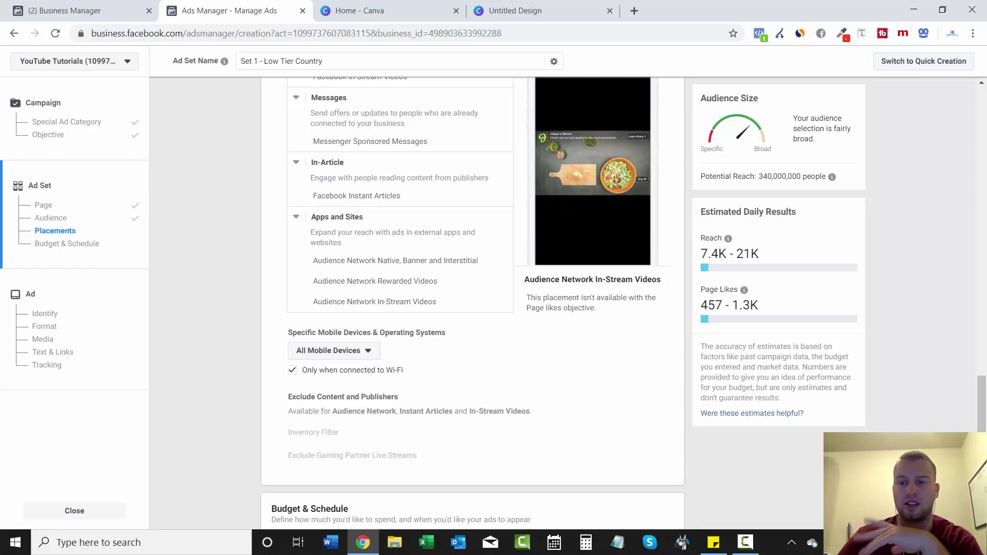
scroll(482, 400, down, 2)
scroll(472, 307, down, 8)
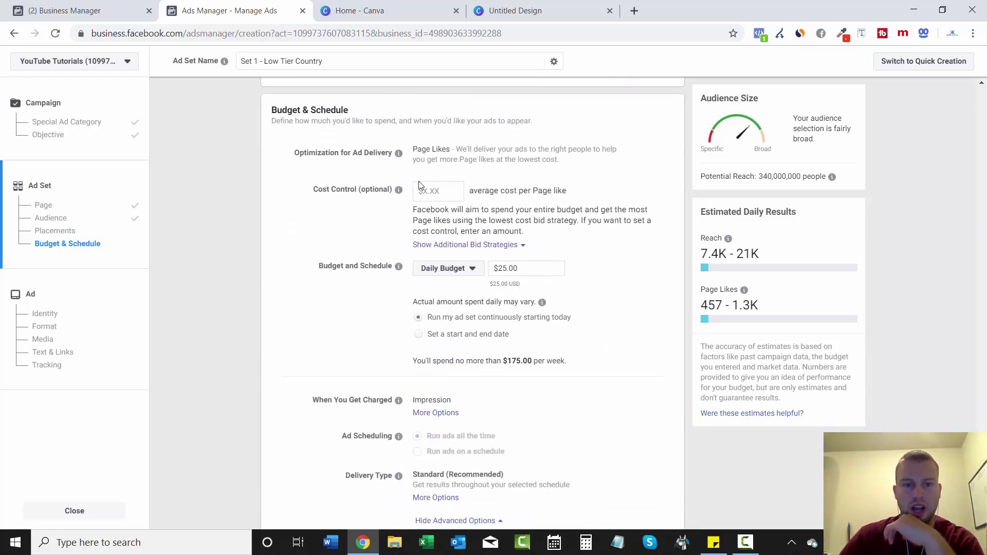
click(502, 270)
key(BackSpace)
text(1)
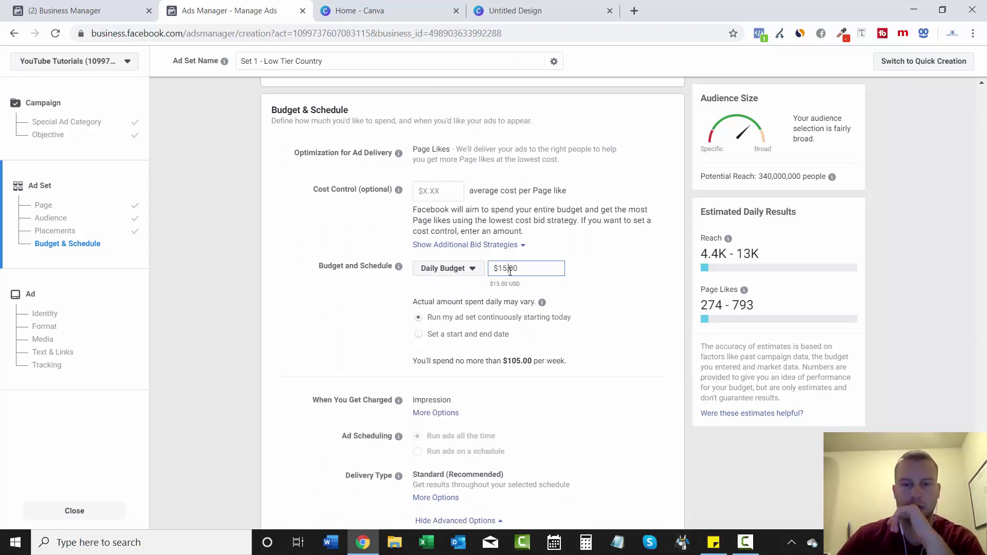
key(Delete)
text(0)
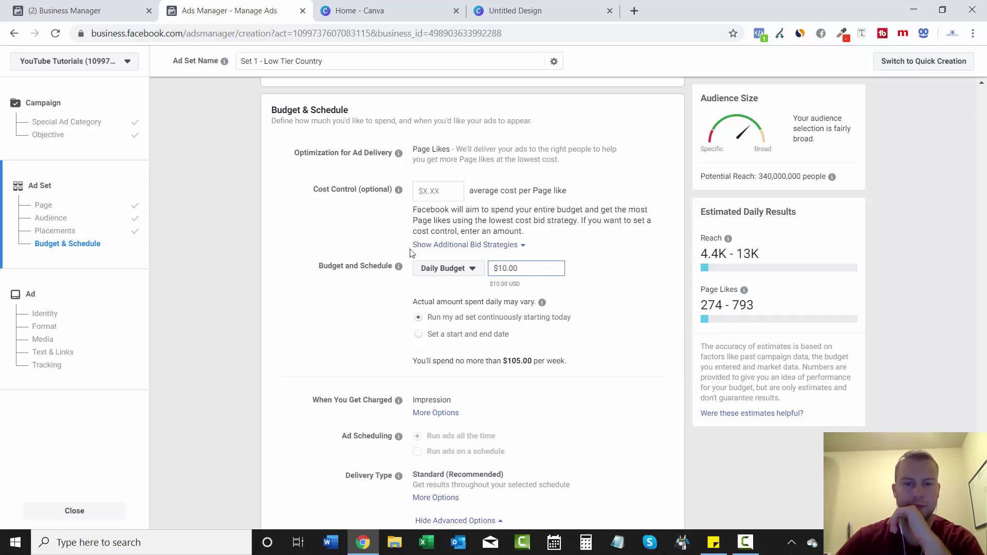
Schedule the ad set with a start date of Sep 27, 2019 and an end date of Nov 30, 2019
scroll(412, 253, down, 1)
click(470, 272)
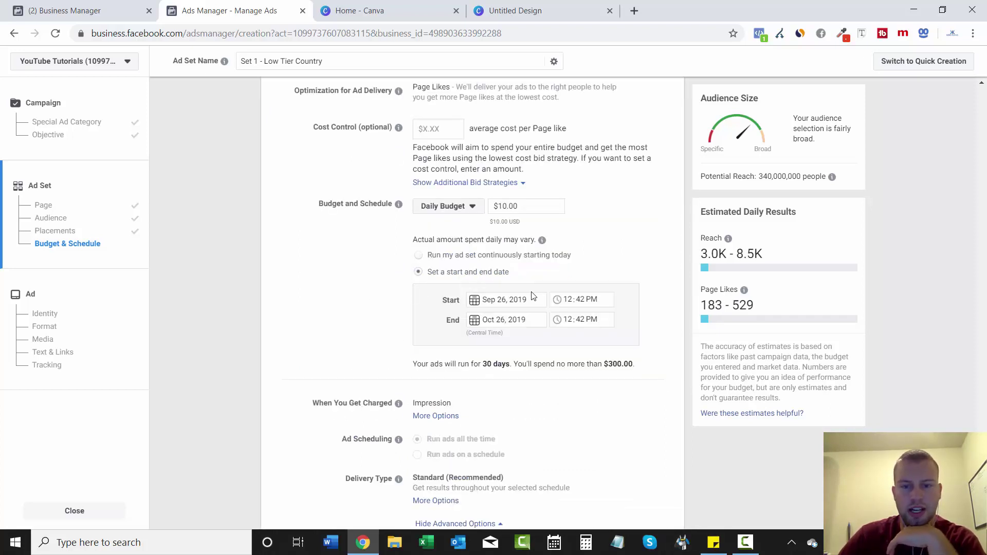
click(520, 301)
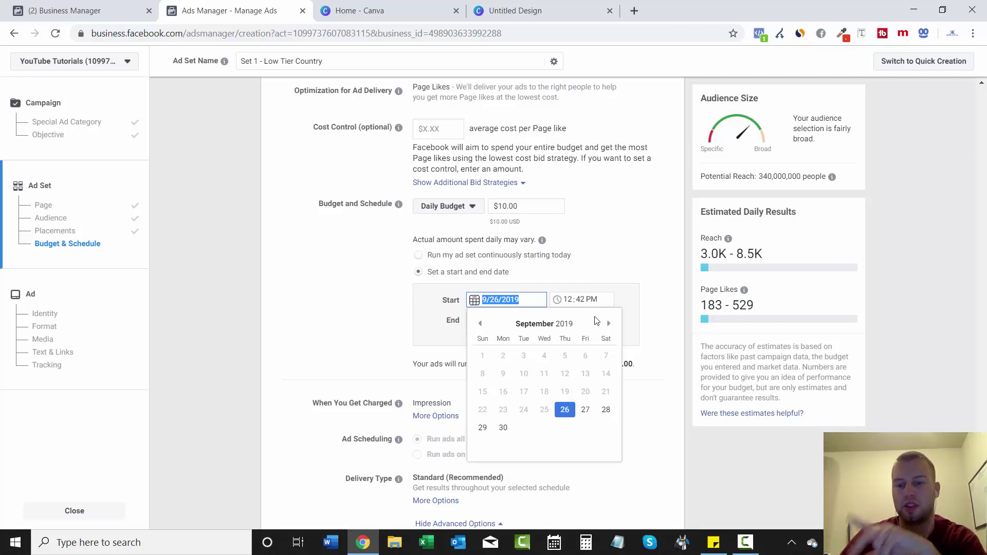
click(586, 410)
click(509, 320)
click(606, 448)
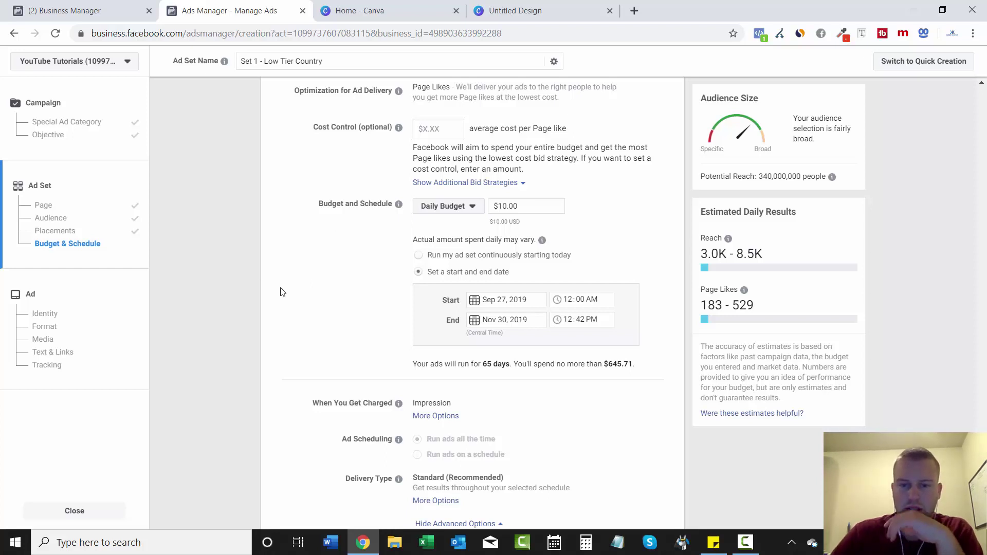
scroll(301, 319, down, 2)
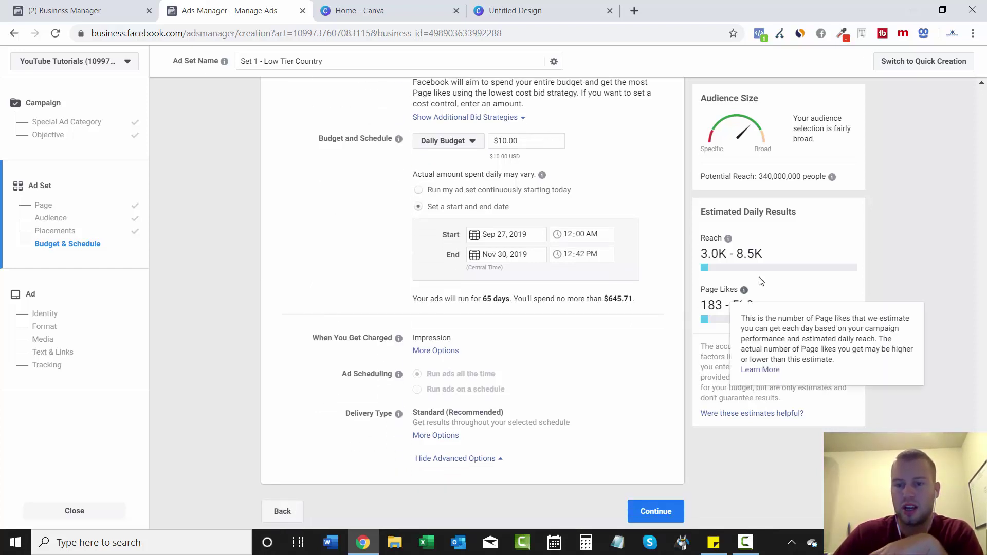
Examine the estimated daily reach and Page likes for the ad set's budget and schedule
drag(703, 254, 764, 256)
click(942, 278)
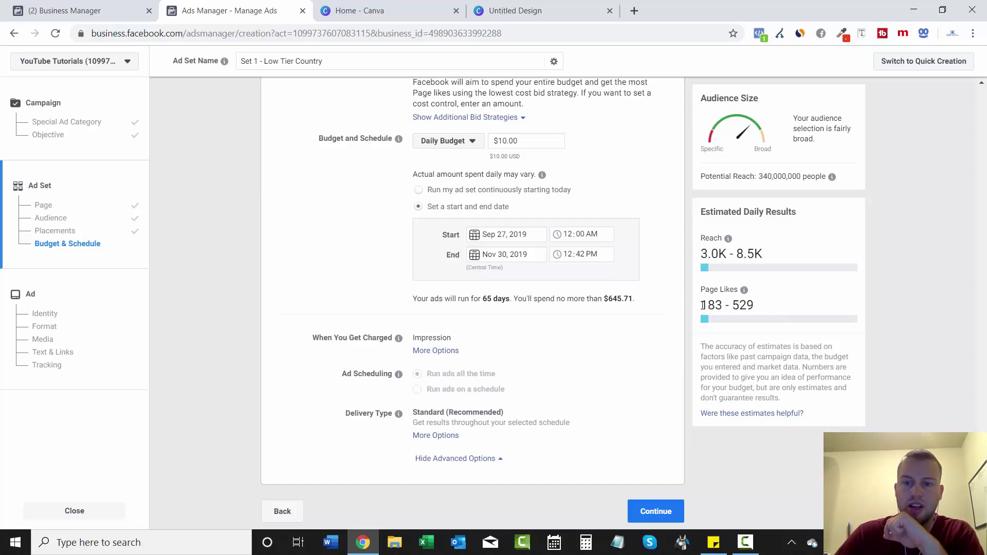
drag(702, 306, 757, 308)
click(971, 290)
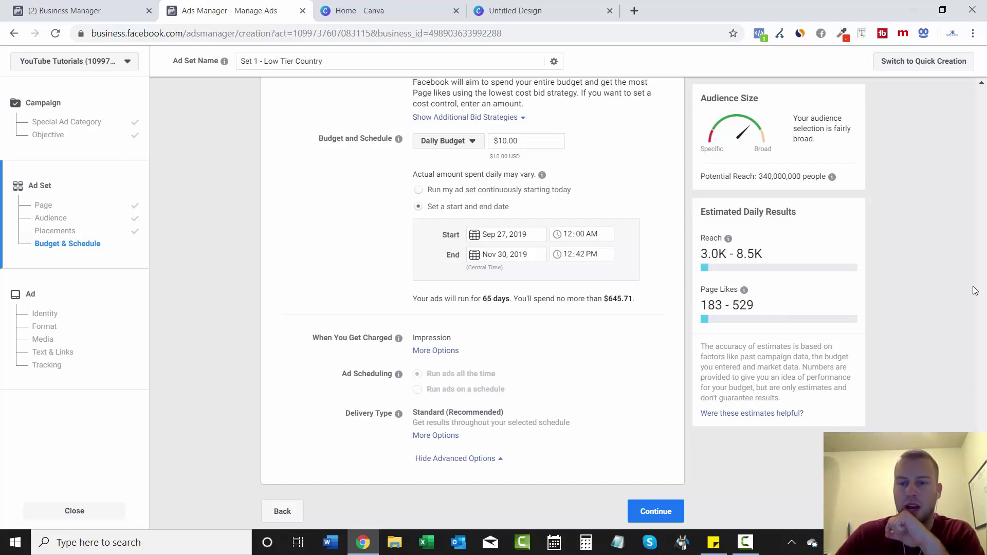
scroll(473, 303, up, 1)
scroll(472, 304, down, 1)
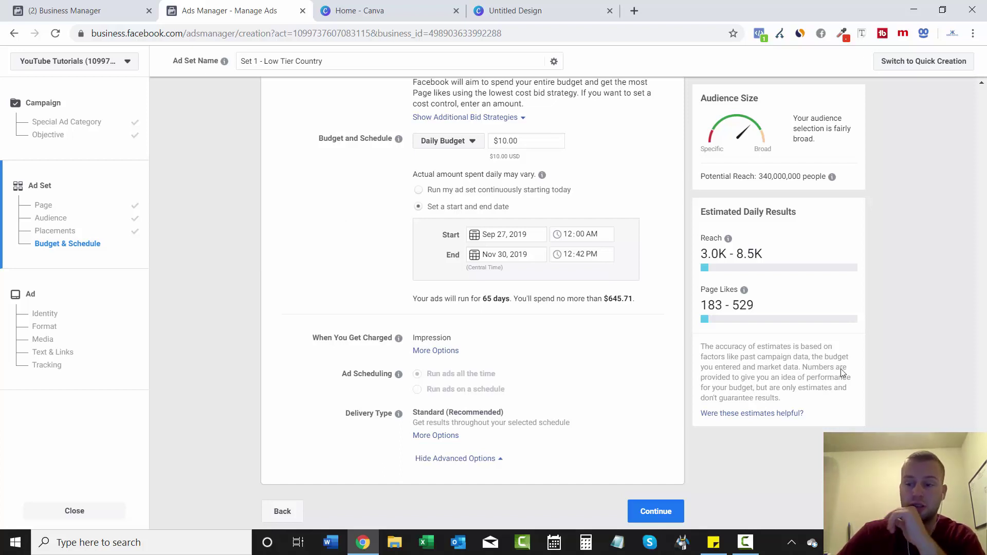
scroll(473, 304, up, 1)
scroll(473, 304, down, 1)
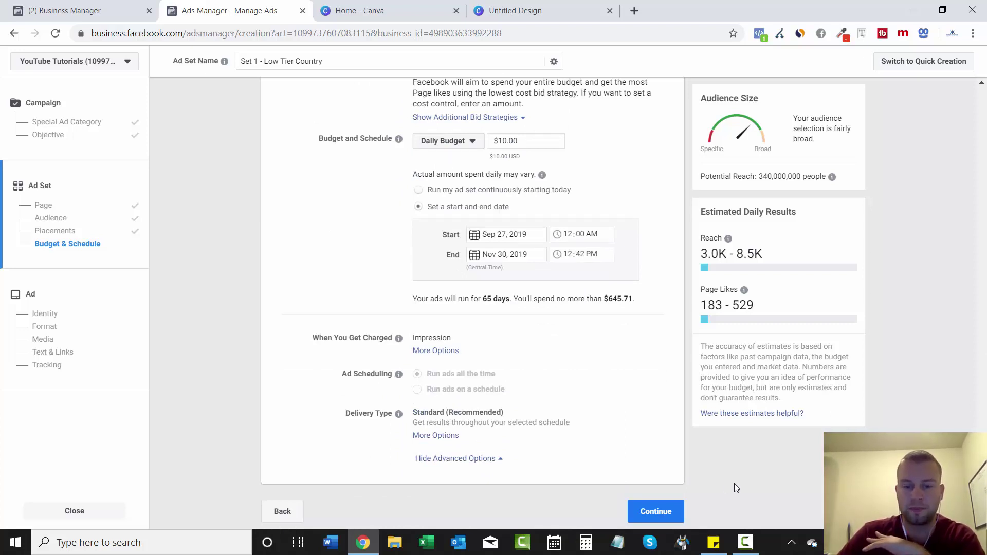
Continue to the ad level and name the ad "Ad 1 - Image"
click(683, 510)
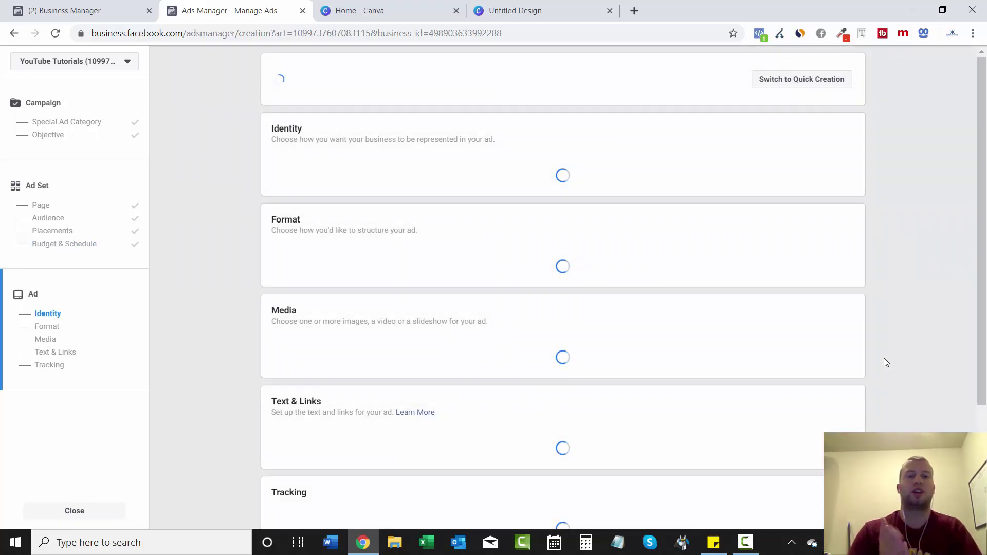
triple_click(404, 81)
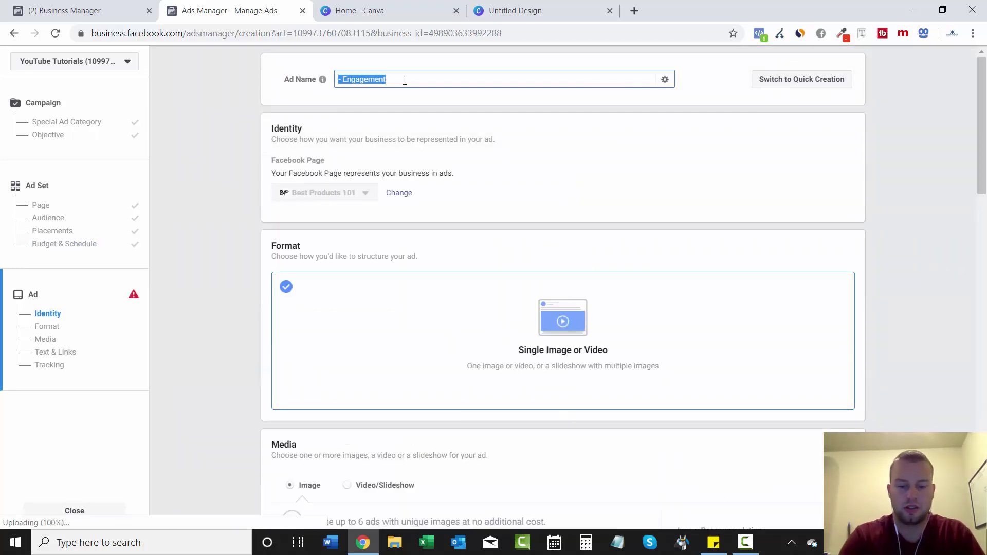
text(Ad 1 - Image)
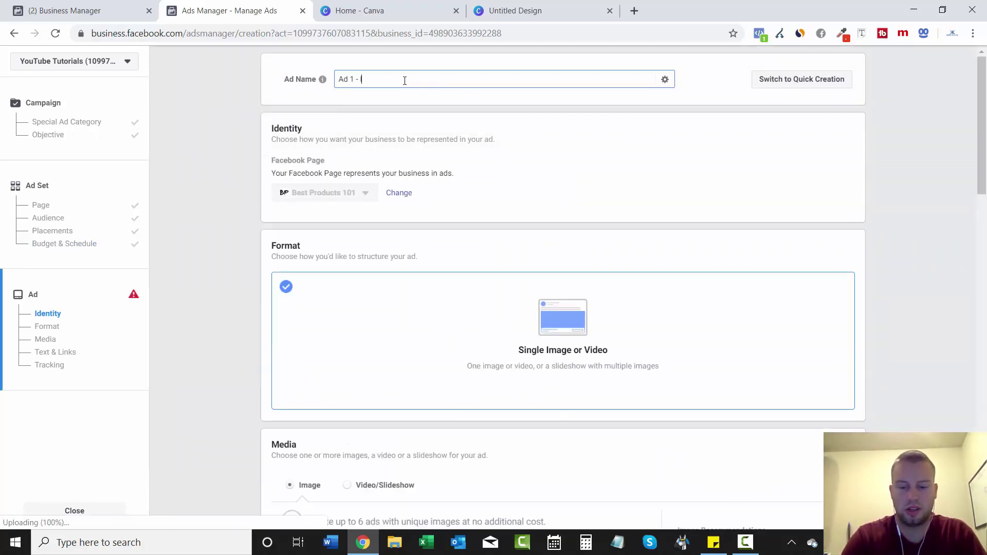
click(221, 135)
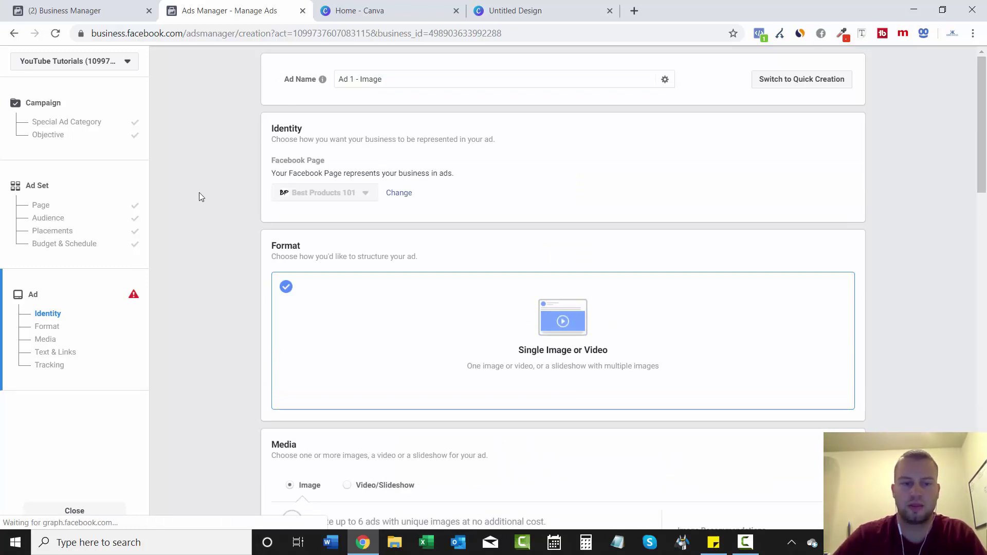
Review the ad's media settings and open the free stock images for the ad
scroll(199, 185, down, 1)
scroll(201, 187, down, 6)
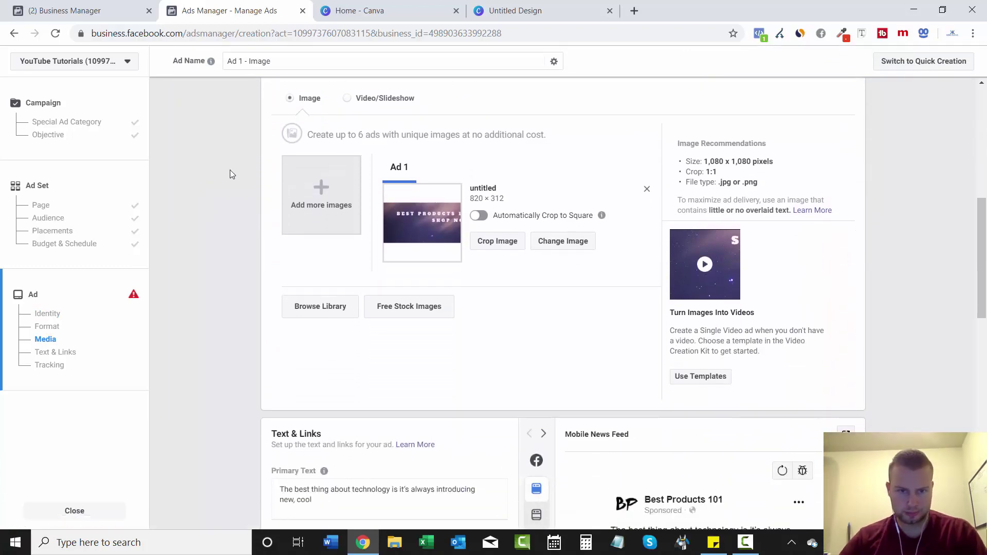
scroll(233, 186, up, 1)
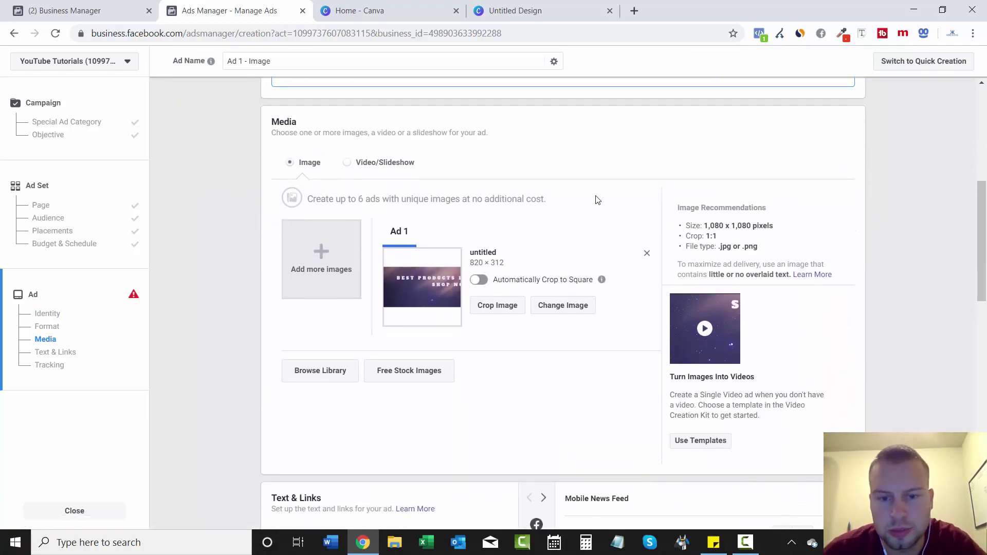
click(445, 372)
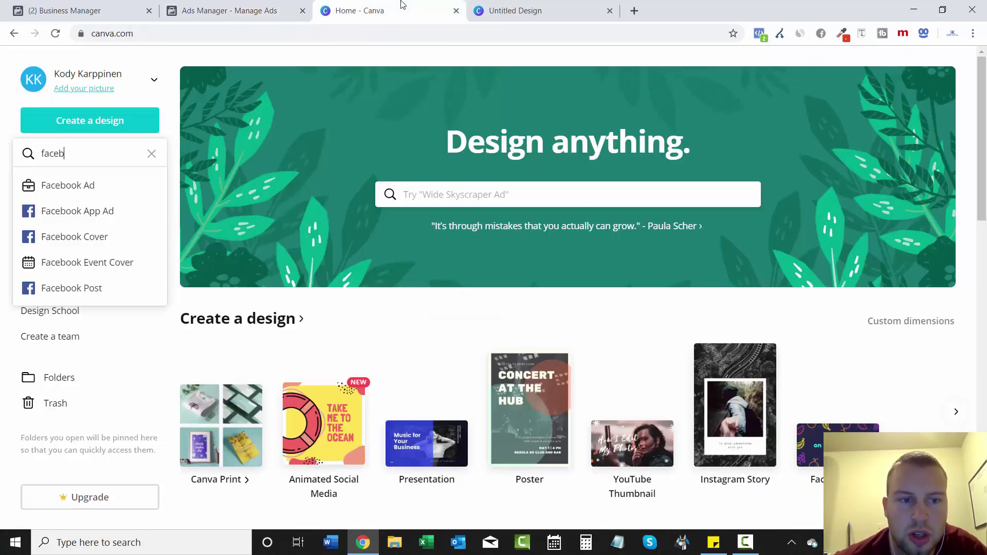
click(360, 10)
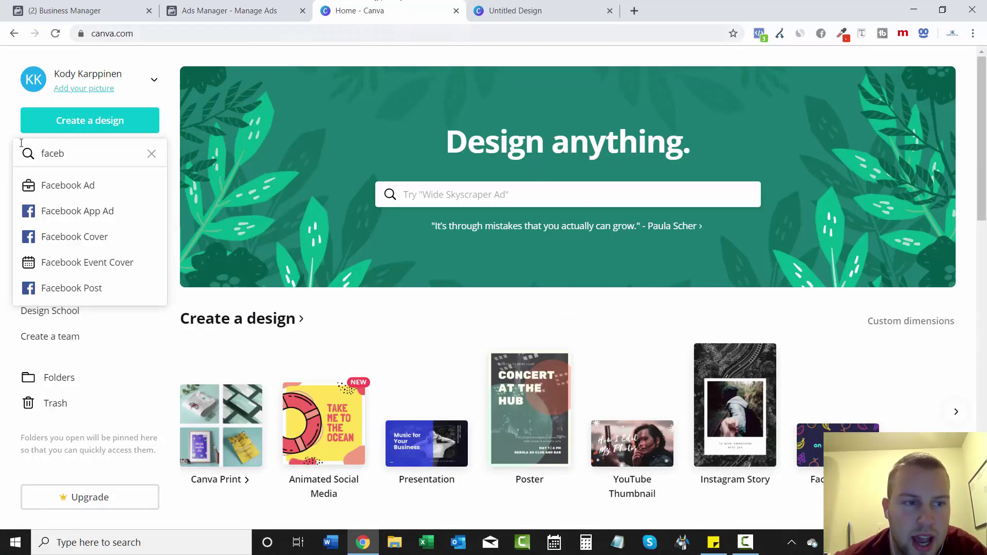
click(67, 288)
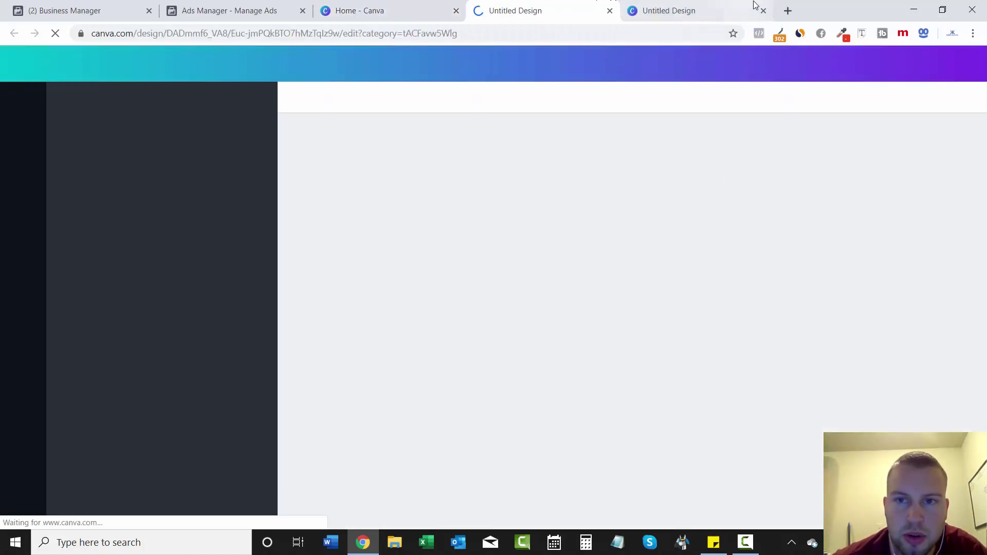
click(610, 11)
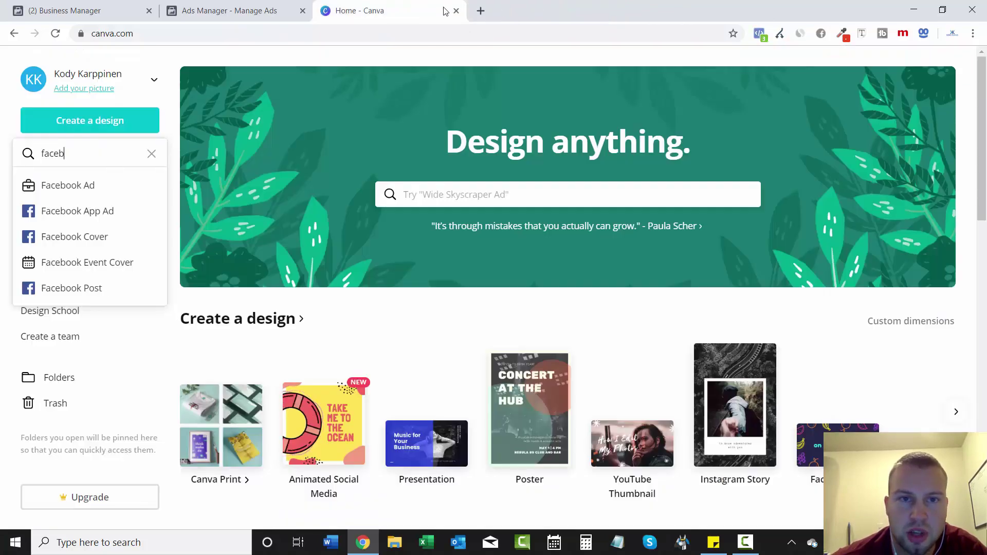
click(457, 11)
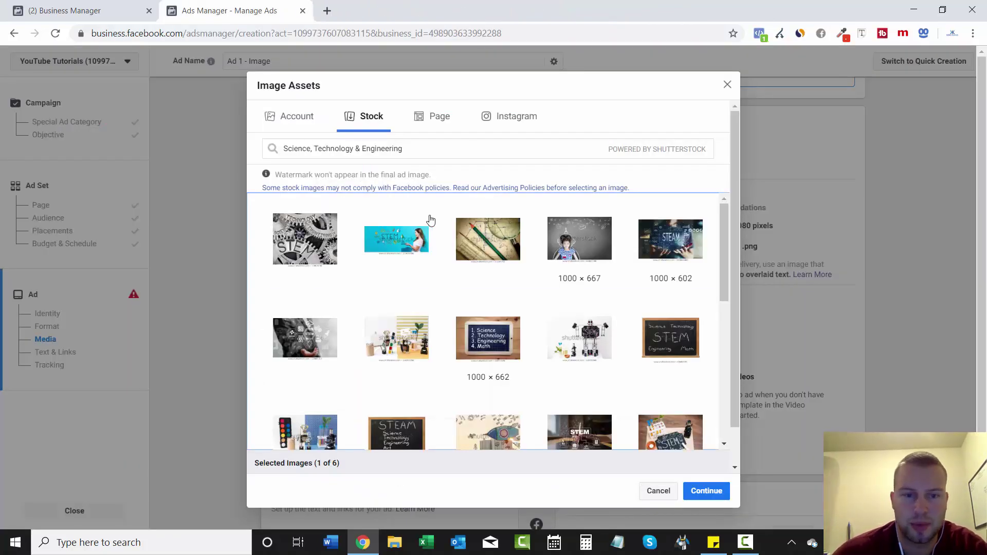
Search the stock images for "technology" and add the 1000 × 667 photo of hands typing on a laptop to the ad
drag(727, 225, 726, 234)
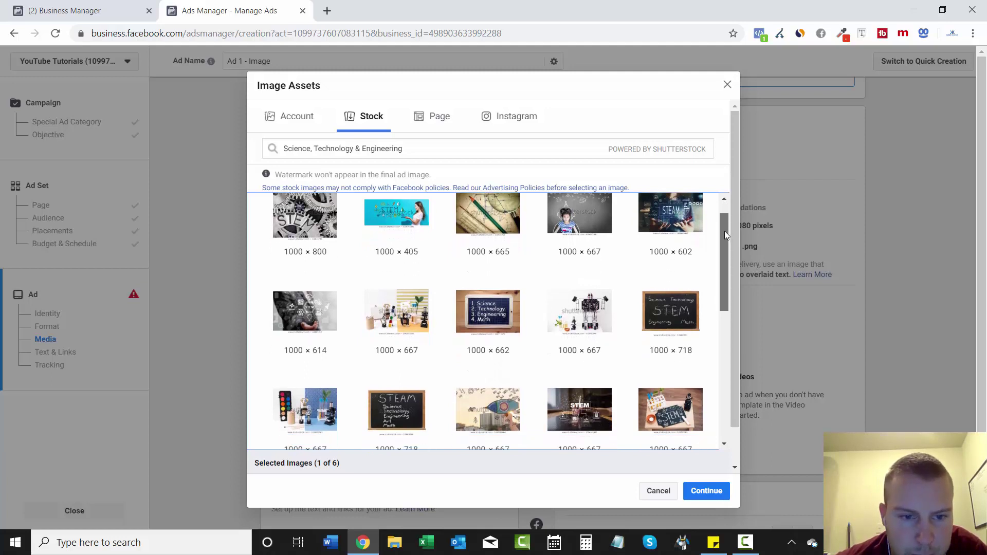
triple_click(356, 149)
text(technology)
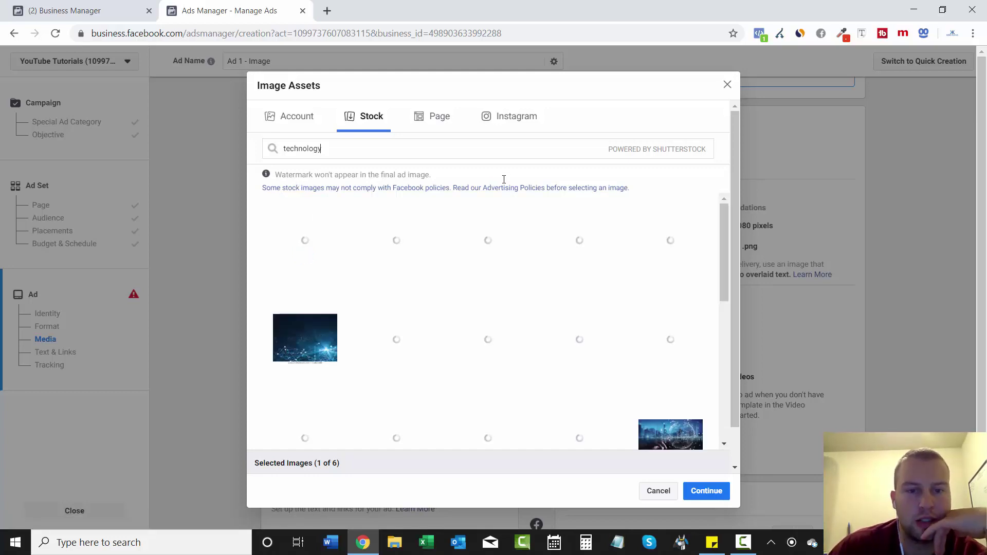
scroll(720, 260, down, 2)
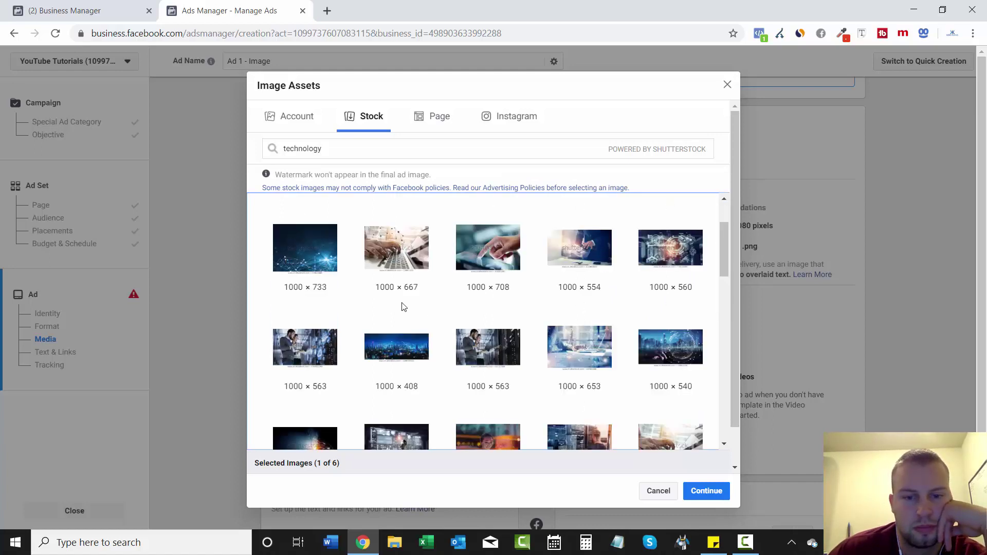
click(379, 266)
click(707, 491)
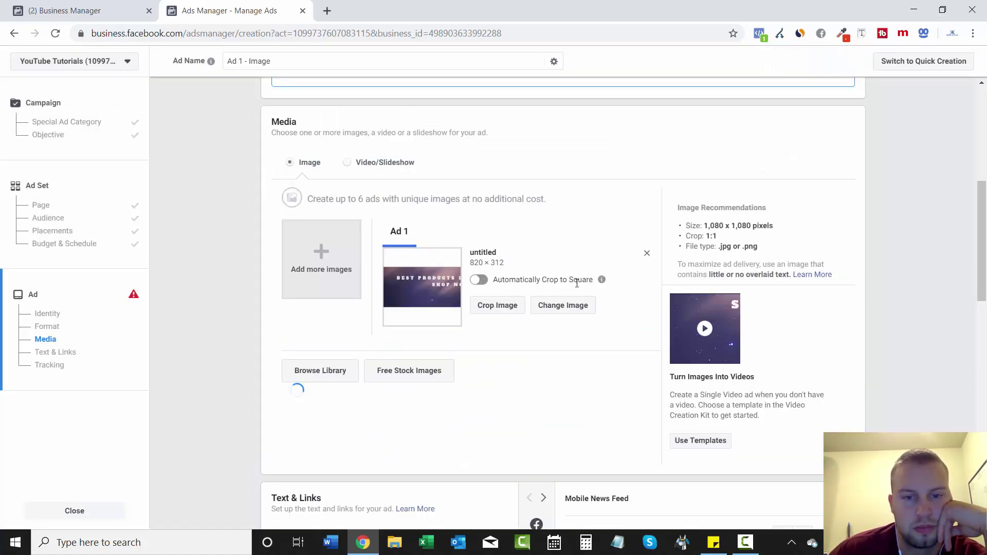
Remove the 820 × 312 cover image from the ad and check the stock photo in the Mobile News Feed preview
scroll(720, 232, down, 2)
click(646, 180)
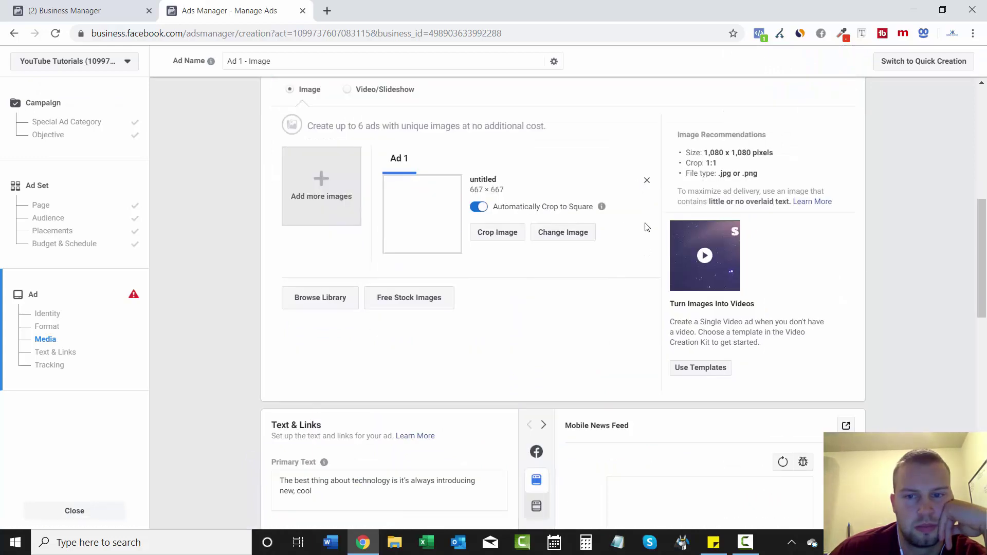
scroll(257, 231, down, 3)
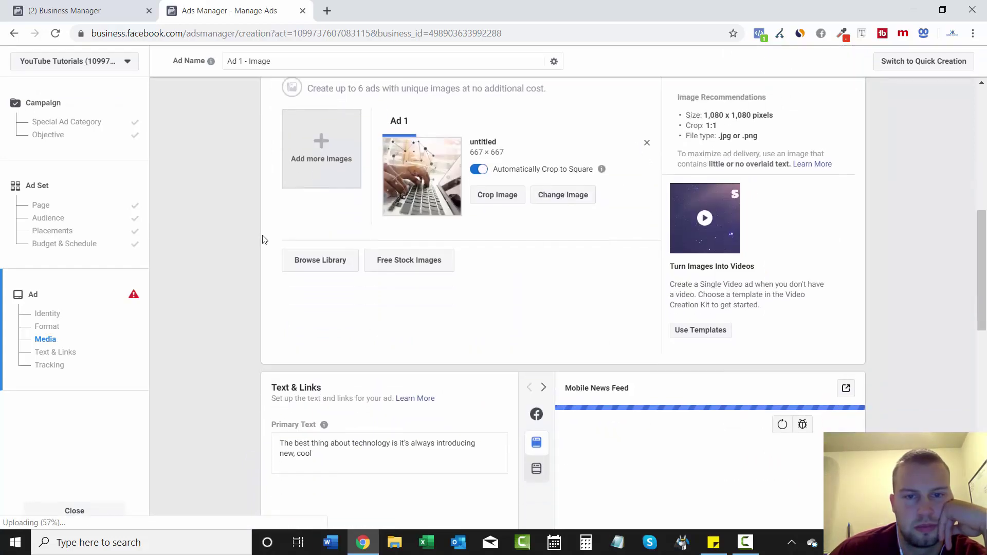
scroll(233, 219, down, 4)
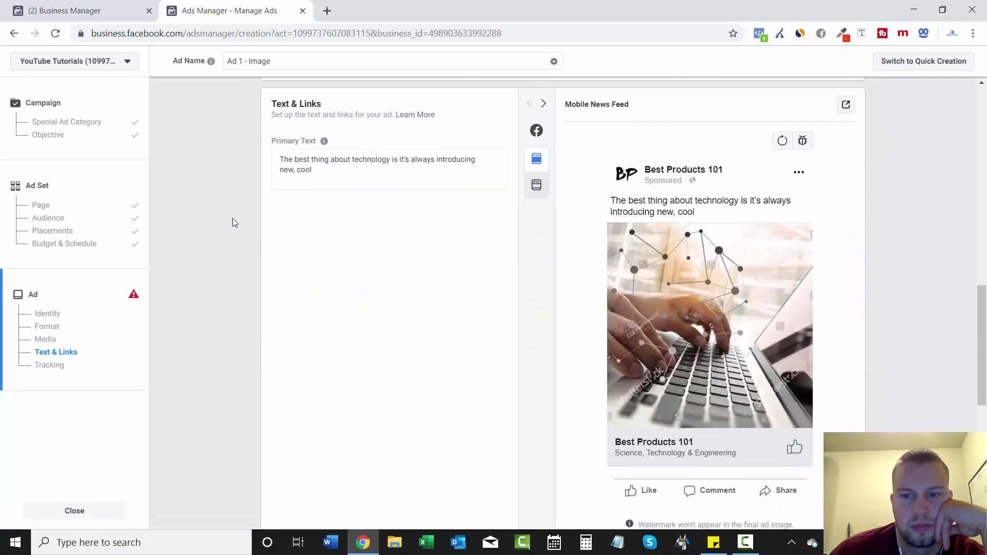
Replace the ad's primary text with "Like my page for the newest gadgets / etch products available online!"
scroll(232, 219, up, 4)
click(359, 374)
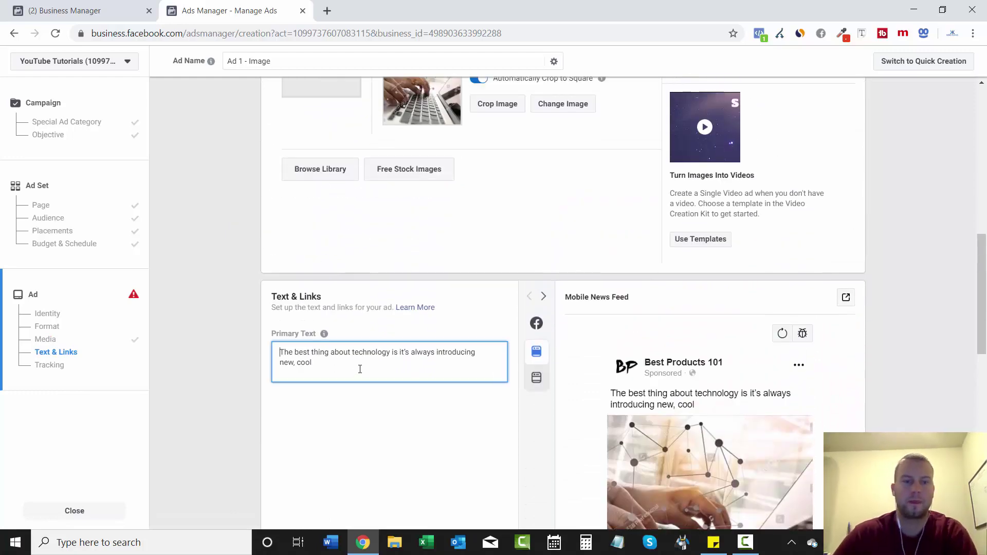
triple_click(355, 365)
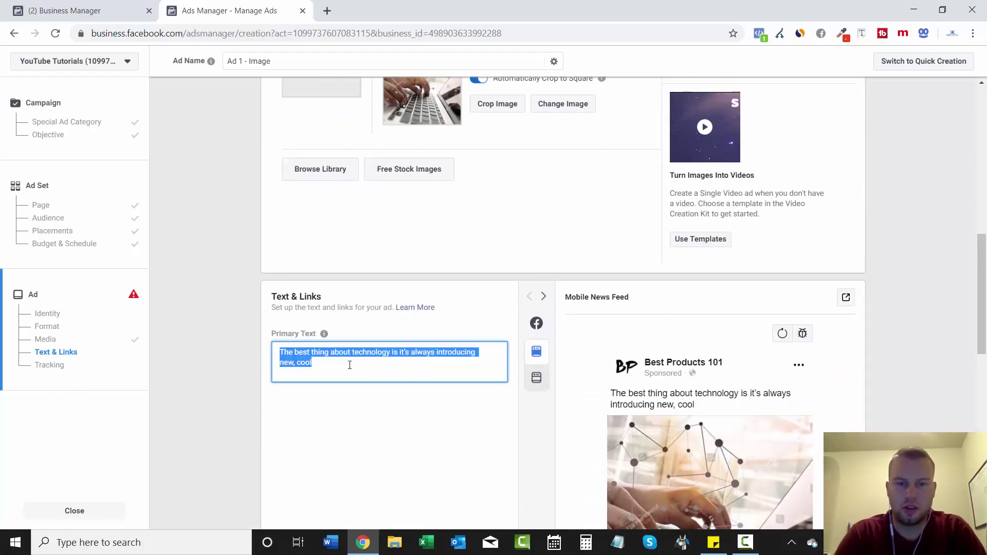
scroll(196, 365, down, 2)
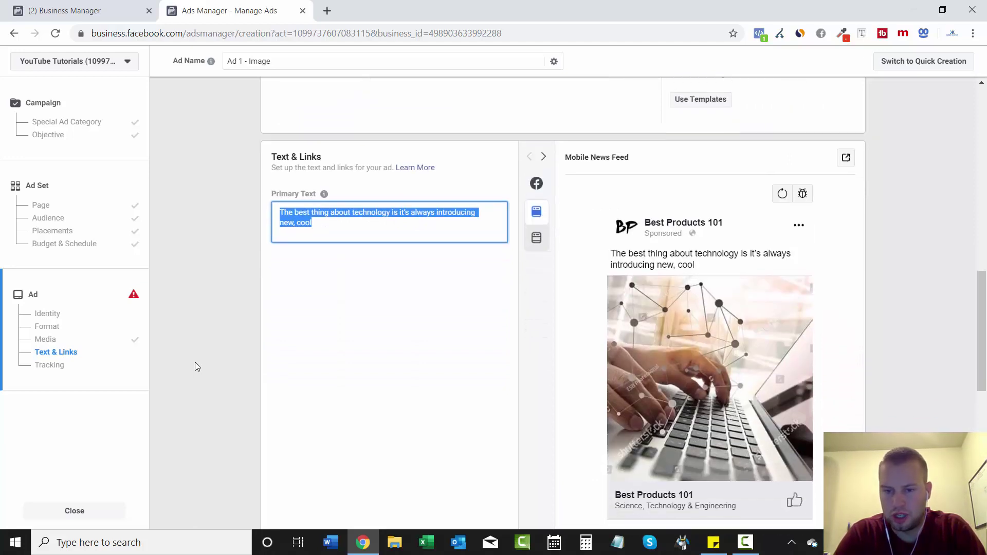
scroll(196, 365, up, 1)
text(Like my)
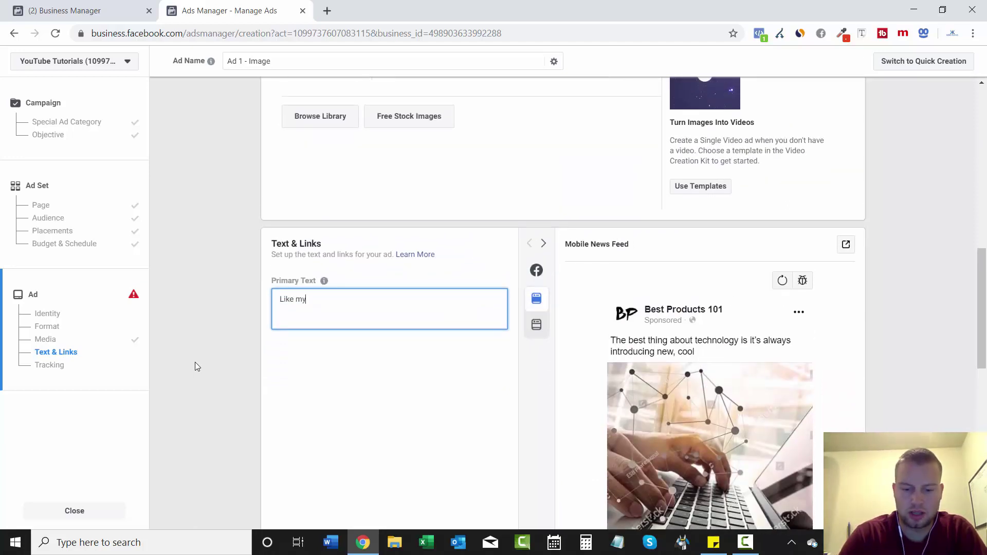
text( page for the n)
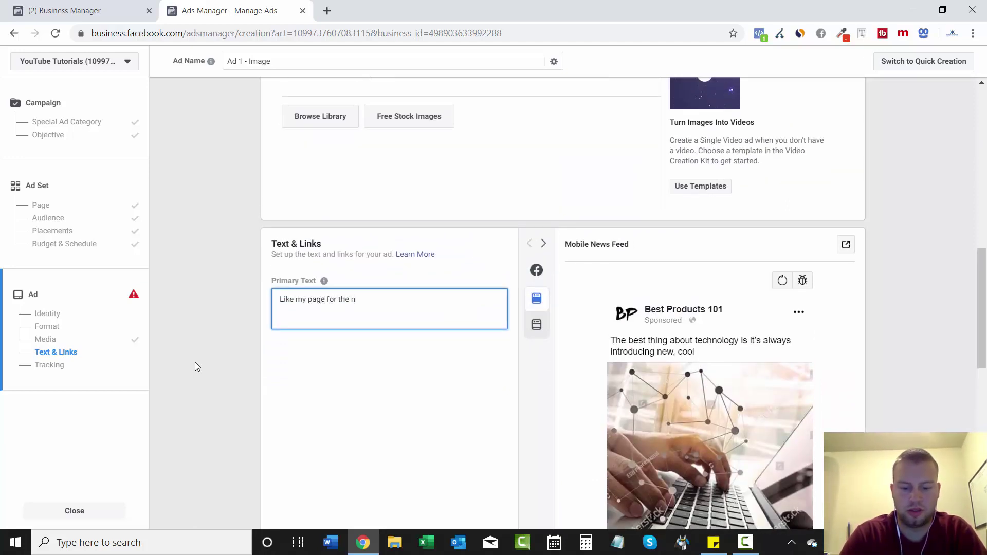
text(ewest )
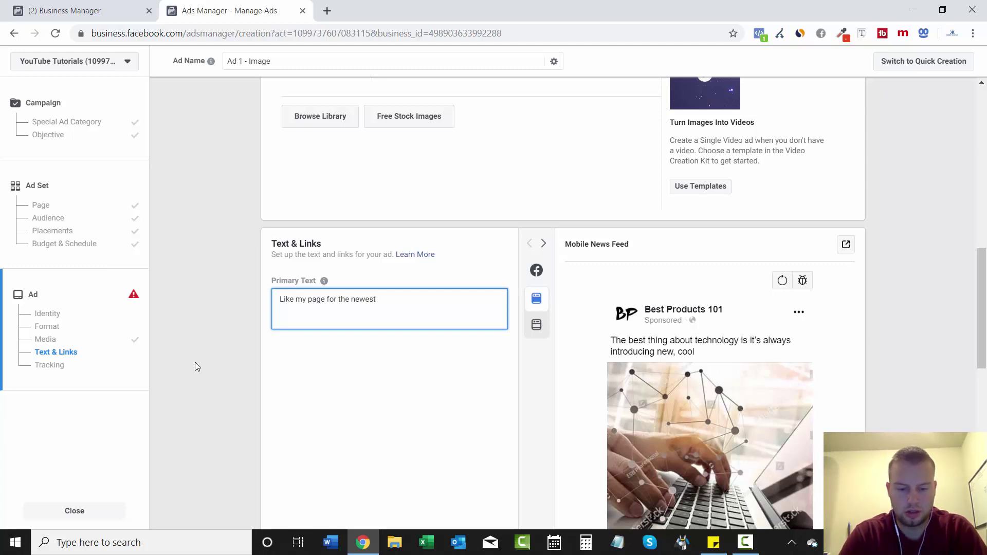
text(gadgets )
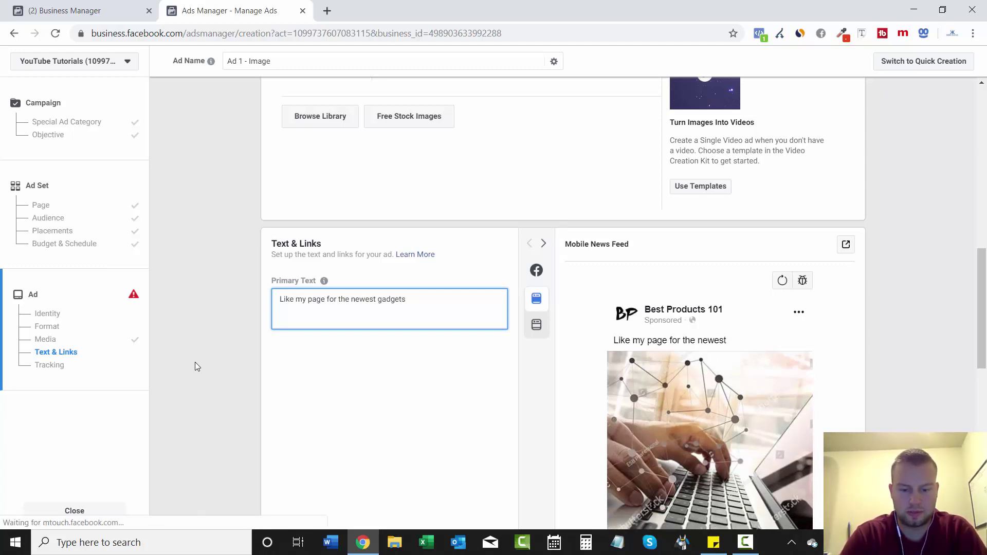
text(o)
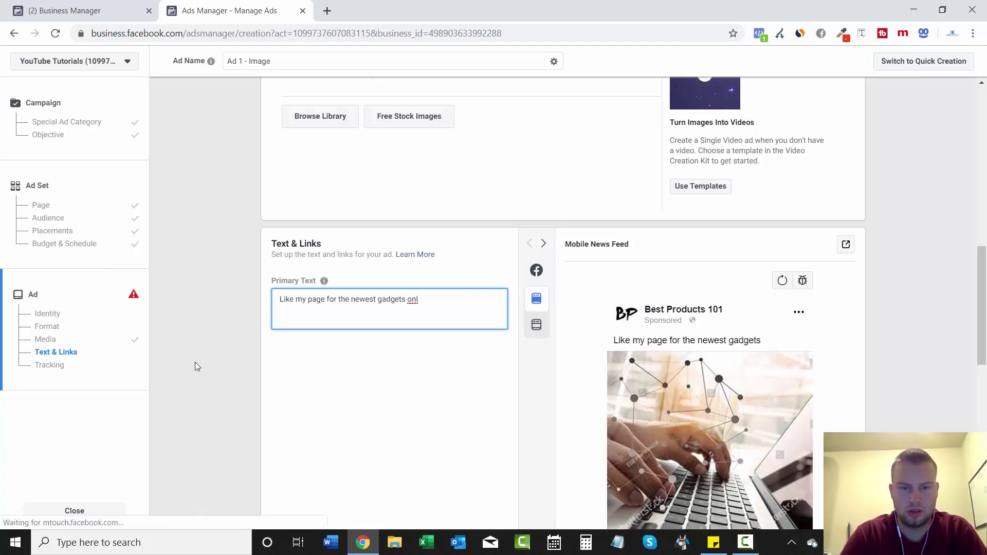
key(BackSpace)
text(/ etch products available online!)
click(245, 316)
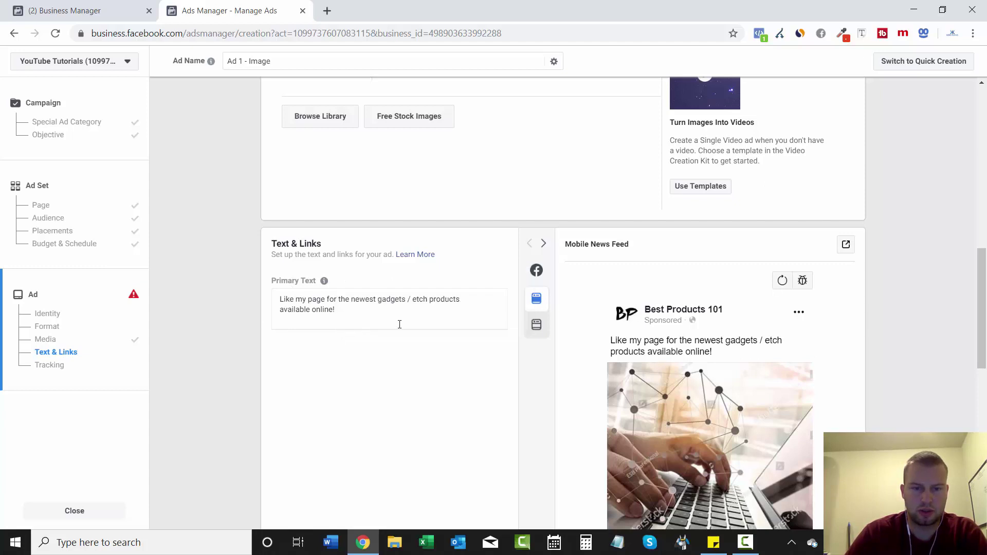
Correct the misspelled word "etch" to "tech" in the ad's primary text
click(421, 301)
key(BackSpace)
key(BackSpace)
text(te)
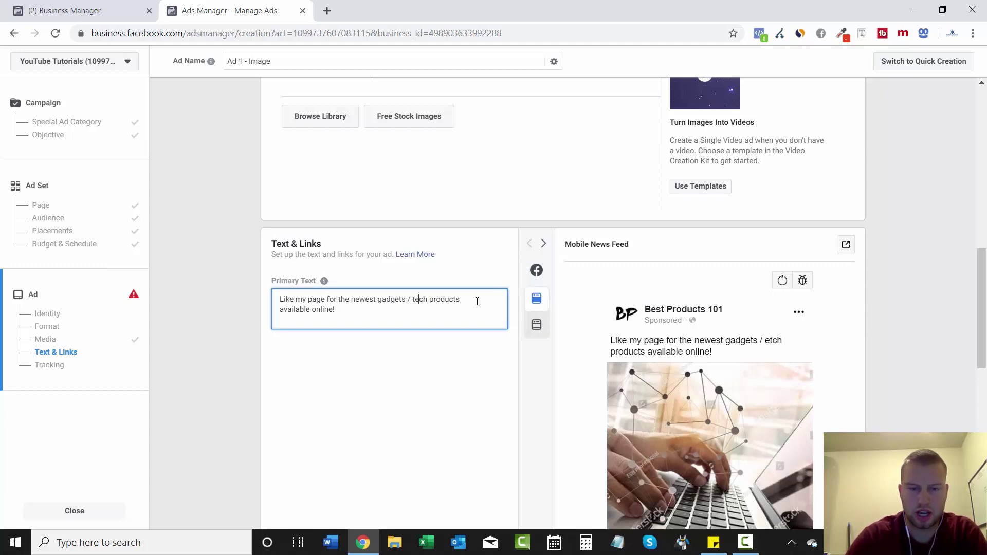
click(229, 315)
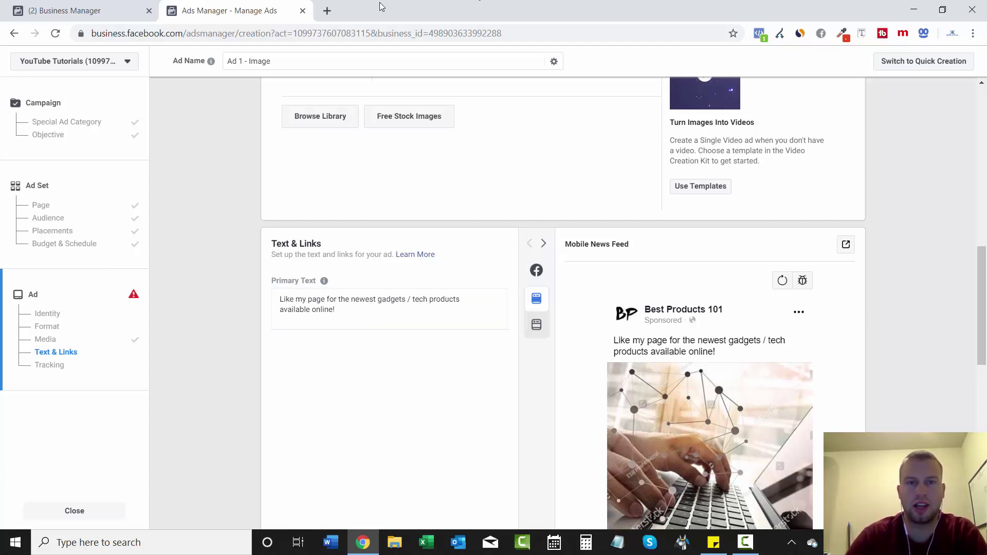
Open emojipedia.org in a new browser tab and copy the Thumbs Up emoji
click(327, 11)
text(emojipedia.org)
key(Return)
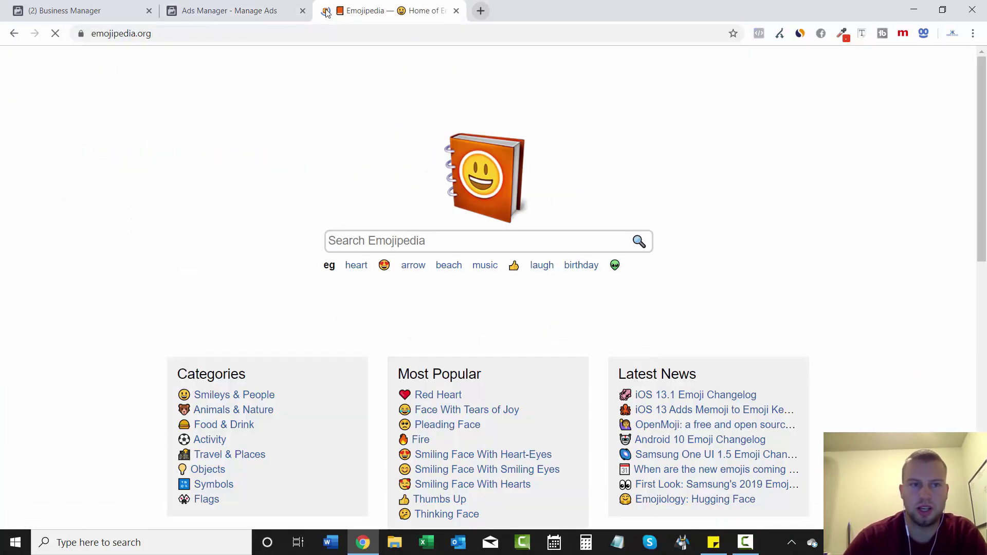
click(514, 266)
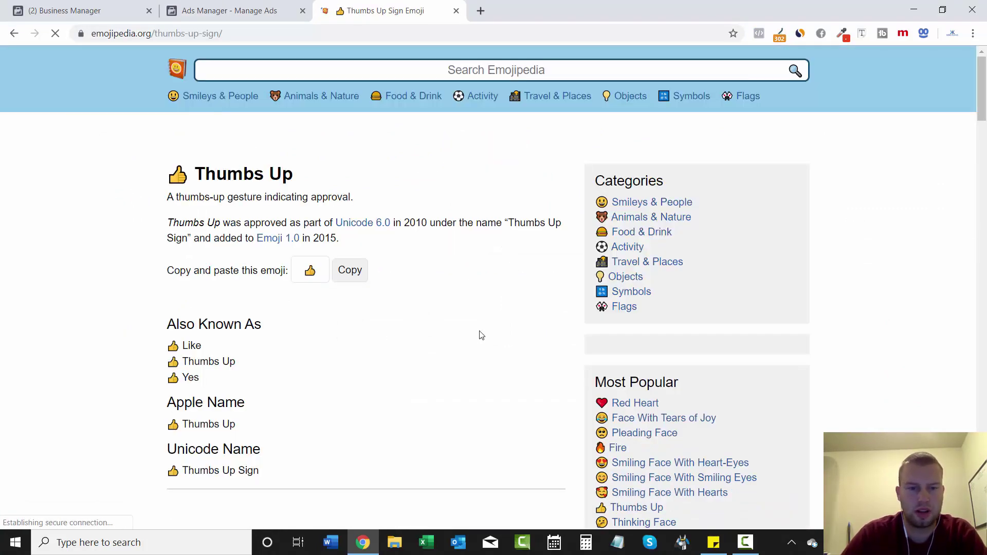
click(351, 330)
Back in Ads Manager, paste the thumbs-up emoji at the end of the ad's primary text, after "available online!"
key(ctrl+shift+Tab)
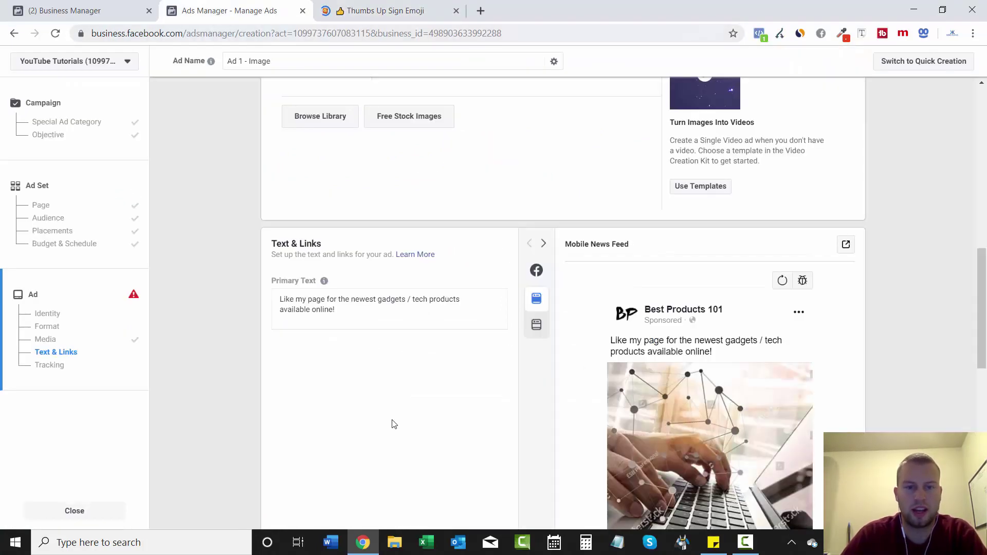
click(388, 322)
click(392, 302)
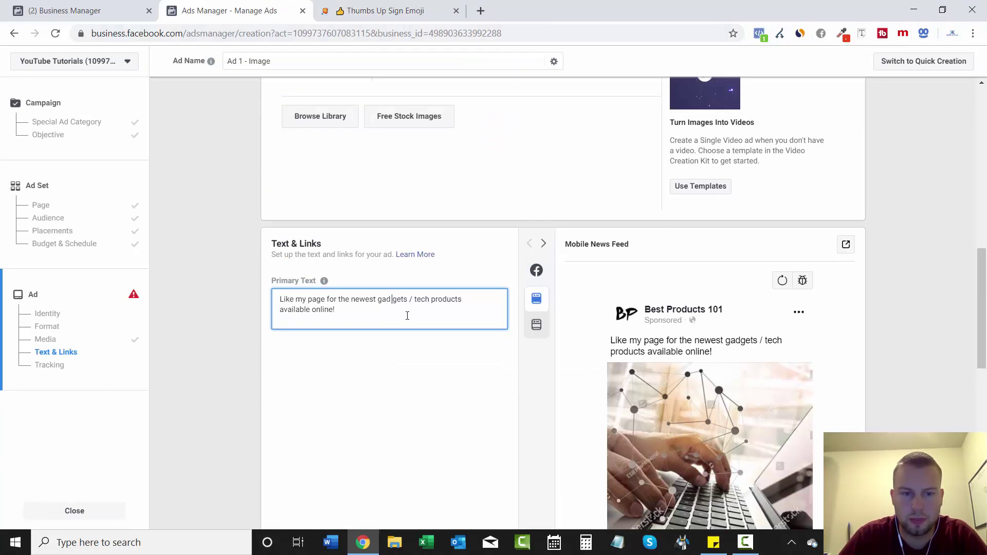
key(BackSpace)
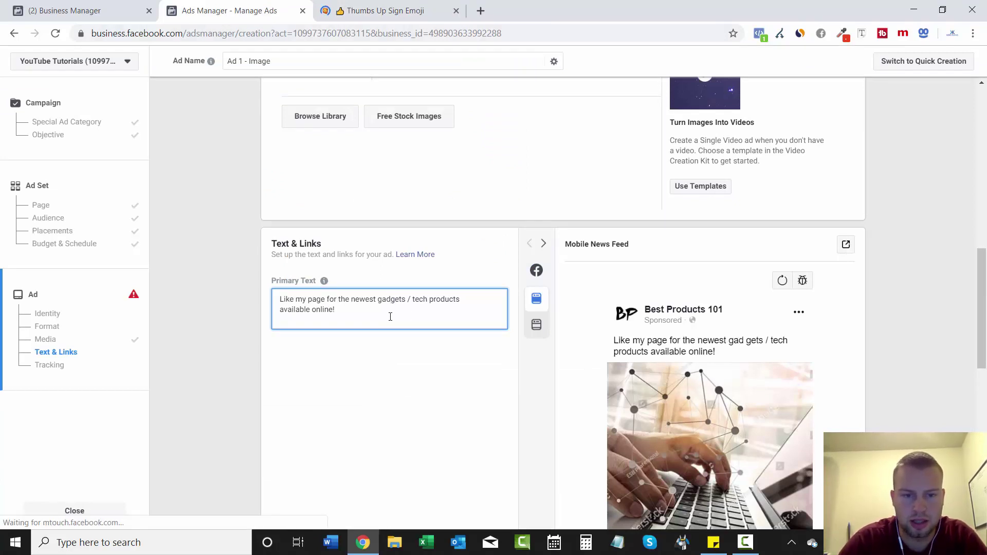
click(357, 314)
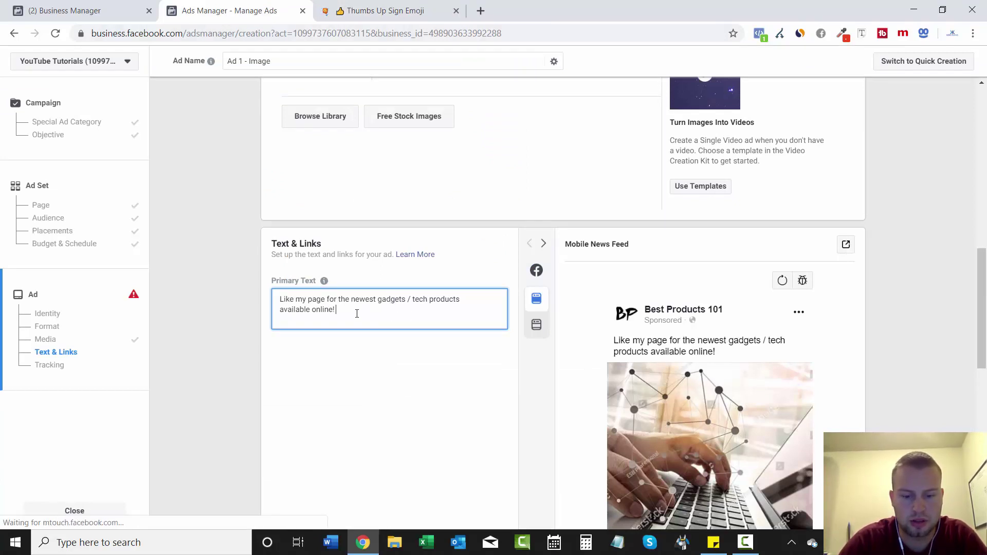
key(ctrl+v)
click(247, 369)
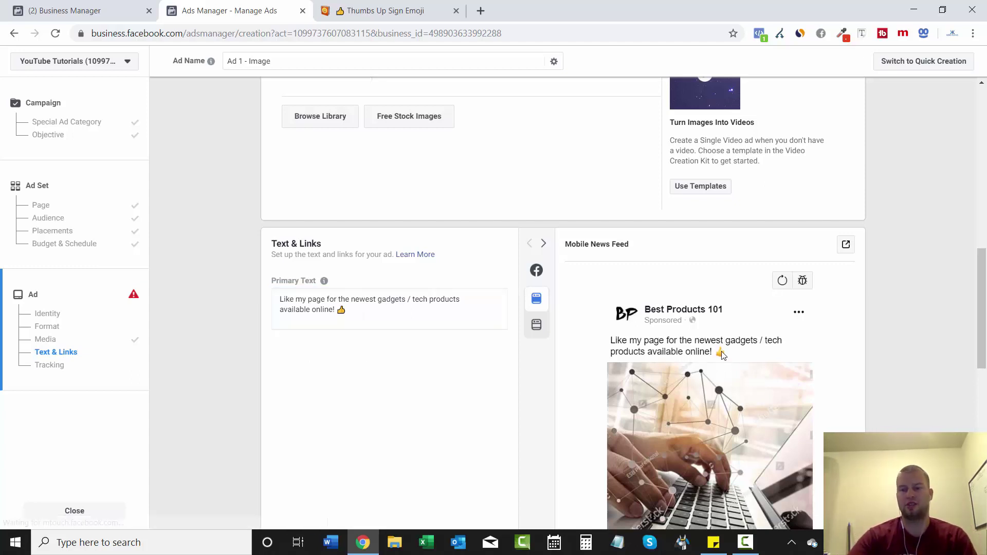
Check the ad's Mobile News Feed preview and turn off Facebook Pixel conversion tracking for the ad
scroll(978, 290, down, 1)
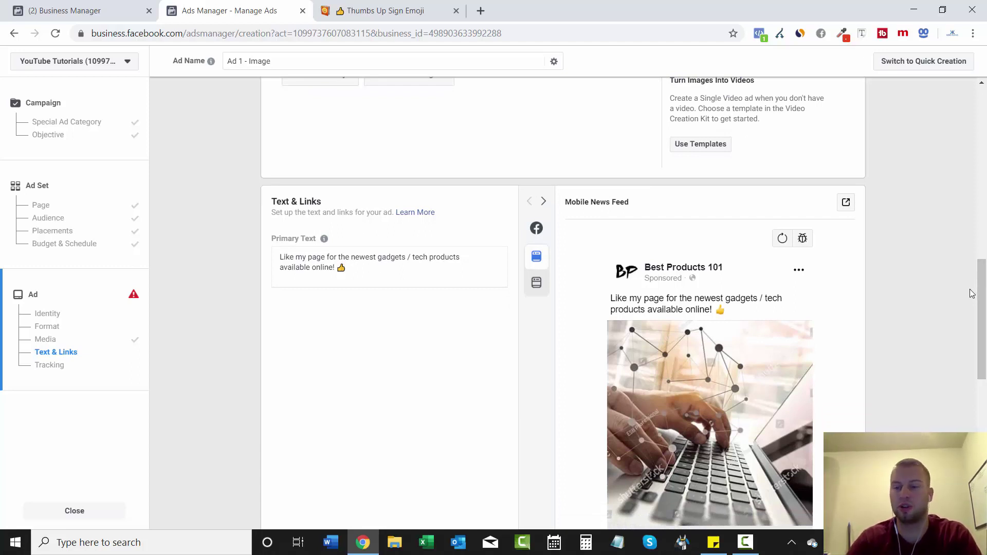
scroll(979, 283, down, 1)
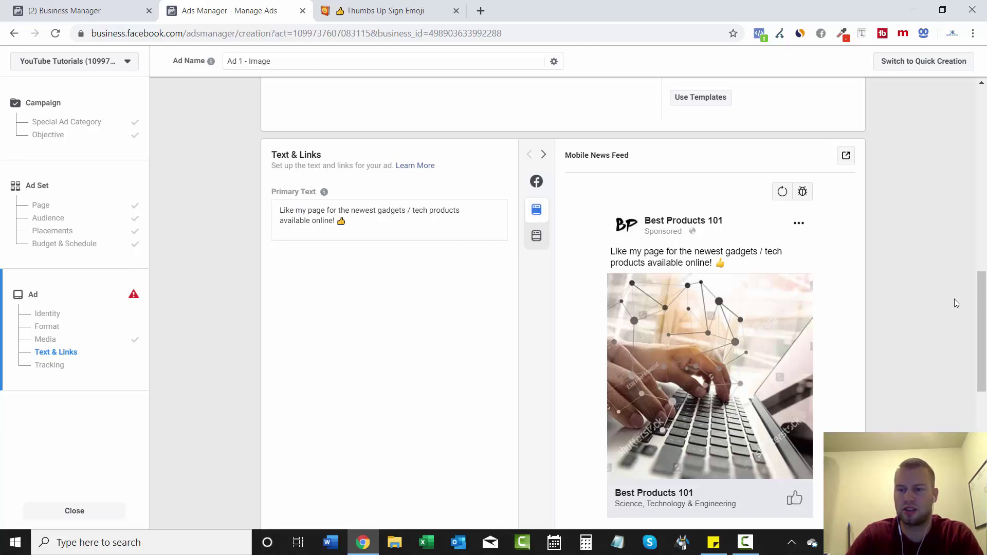
scroll(684, 245, down, 1)
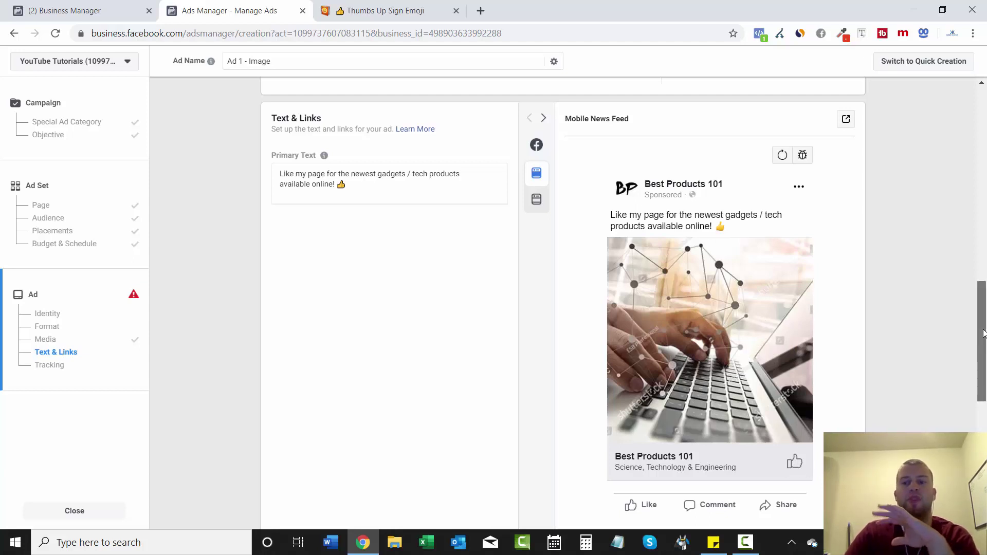
drag(984, 337, 983, 437)
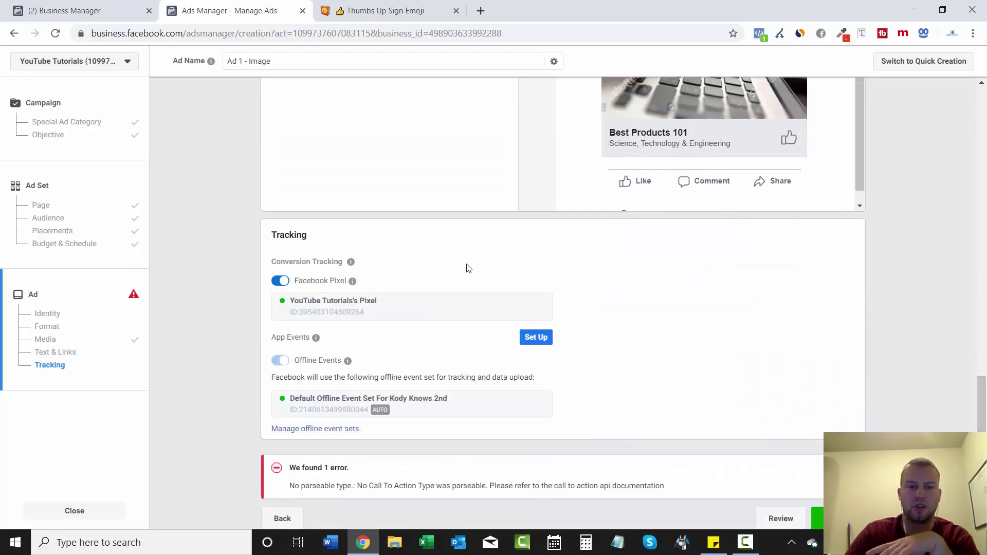
click(280, 281)
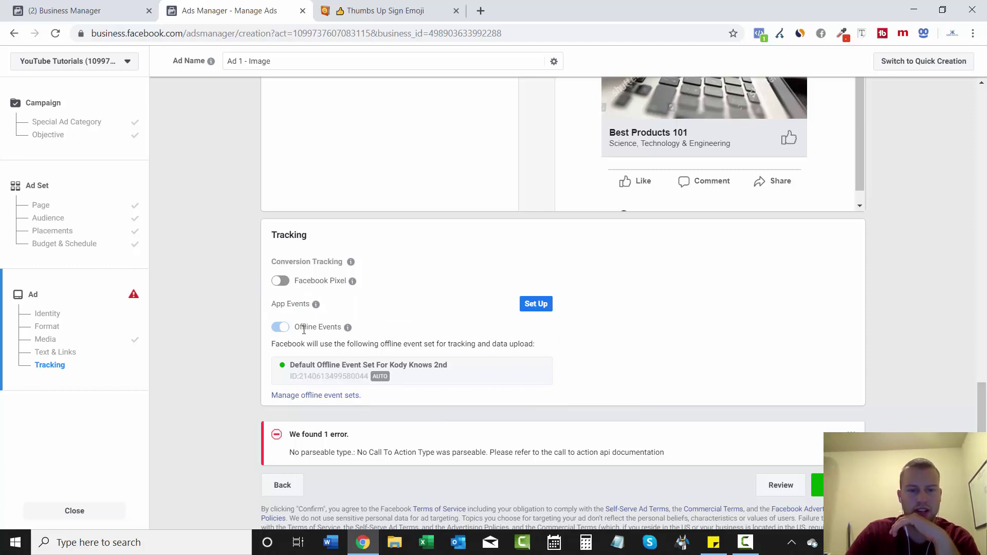
Restrict the ad set's placements to mobile devices by excluding desktop
scroll(964, 311, down, 1)
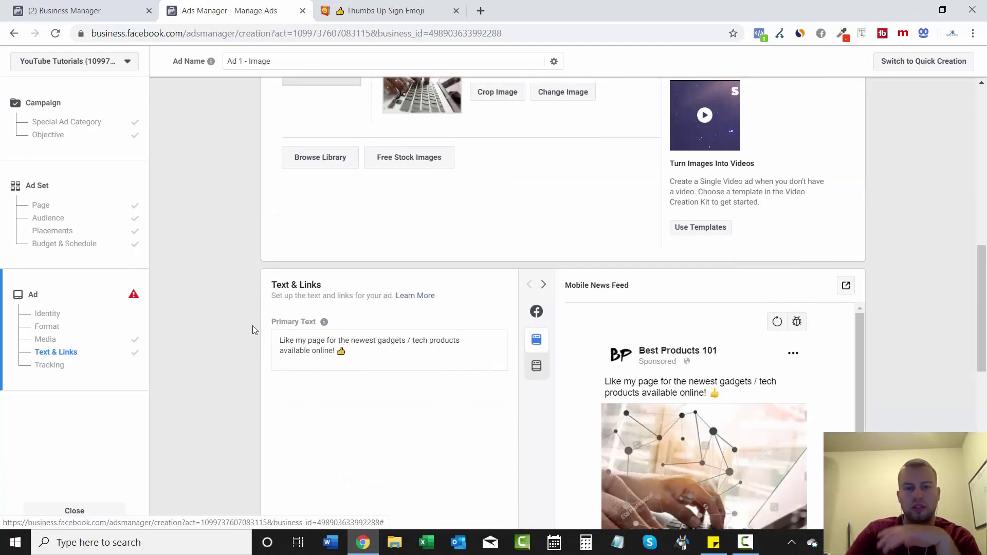
scroll(253, 329, down, 2)
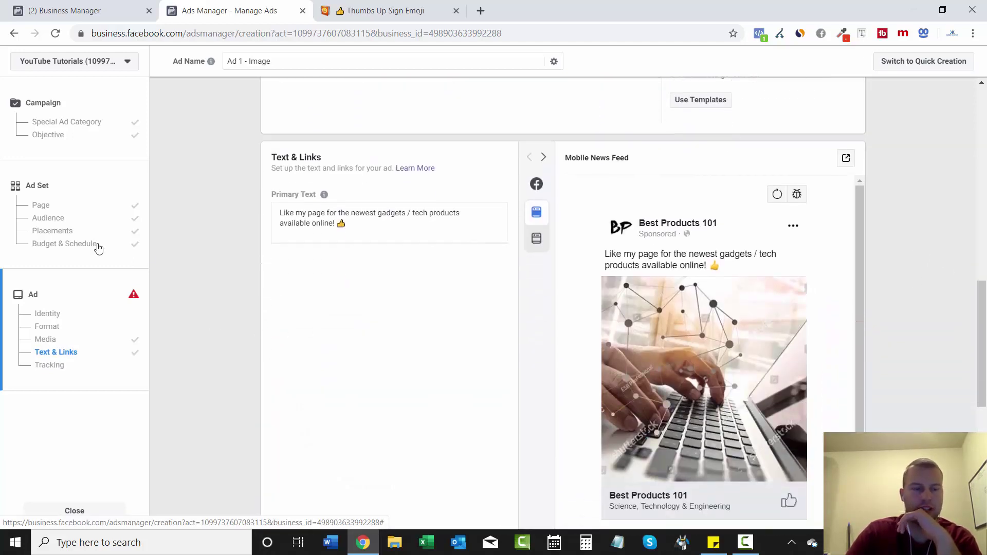
click(61, 234)
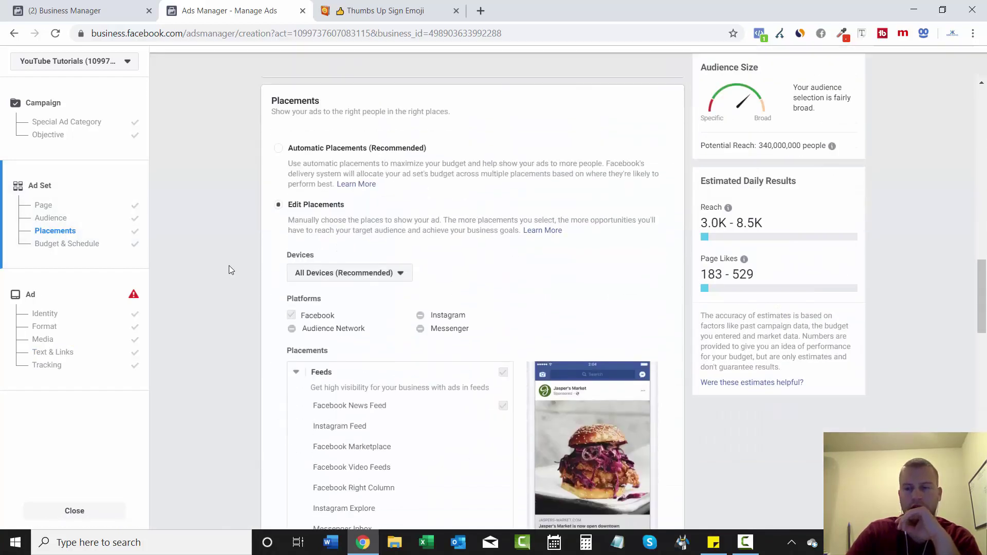
scroll(525, 252, down, 1)
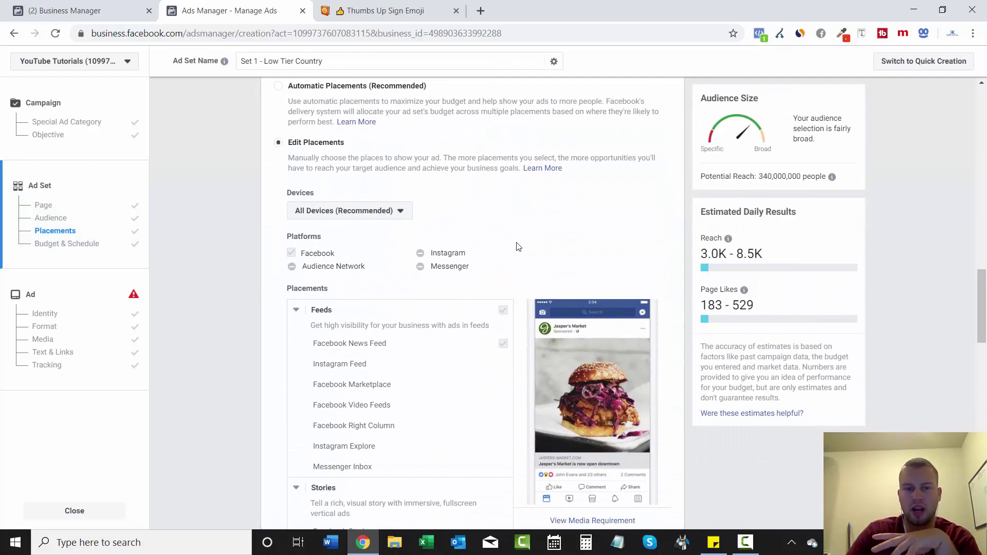
click(345, 211)
click(323, 245)
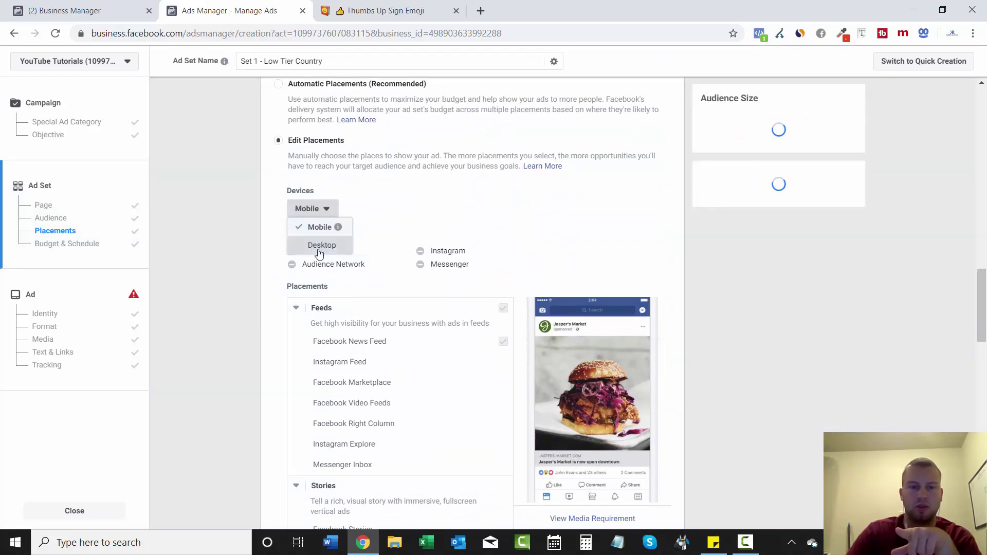
click(225, 245)
Continue from the ad set back to the ad, keep Facebook Pixel tracking off, and confirm the campaign for publishing
scroll(231, 248, down, 15)
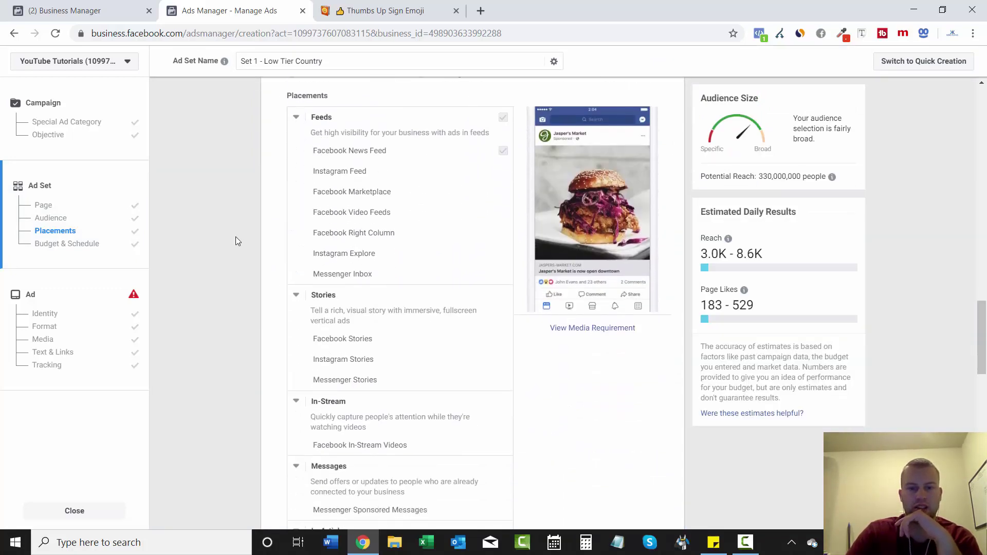
scroll(237, 252, down, 1)
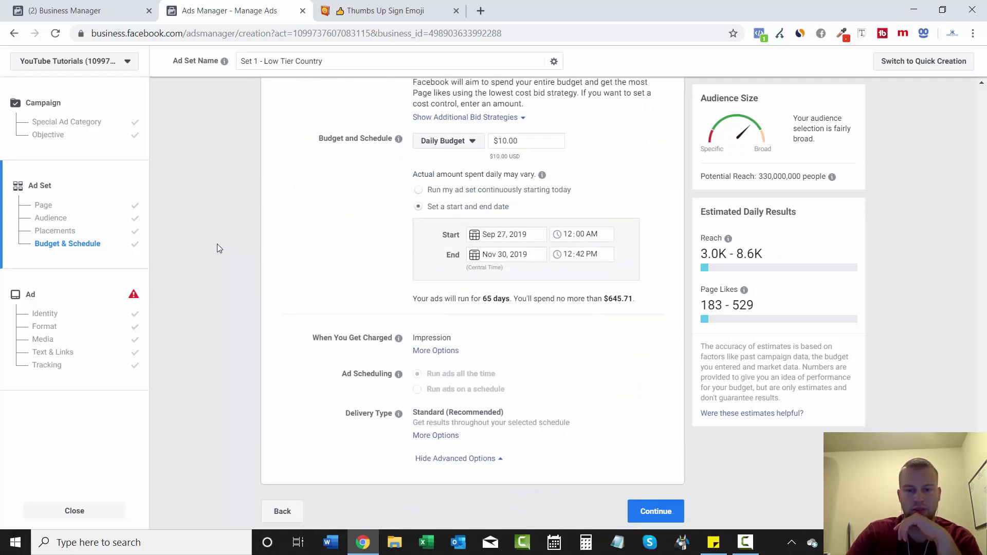
click(652, 512)
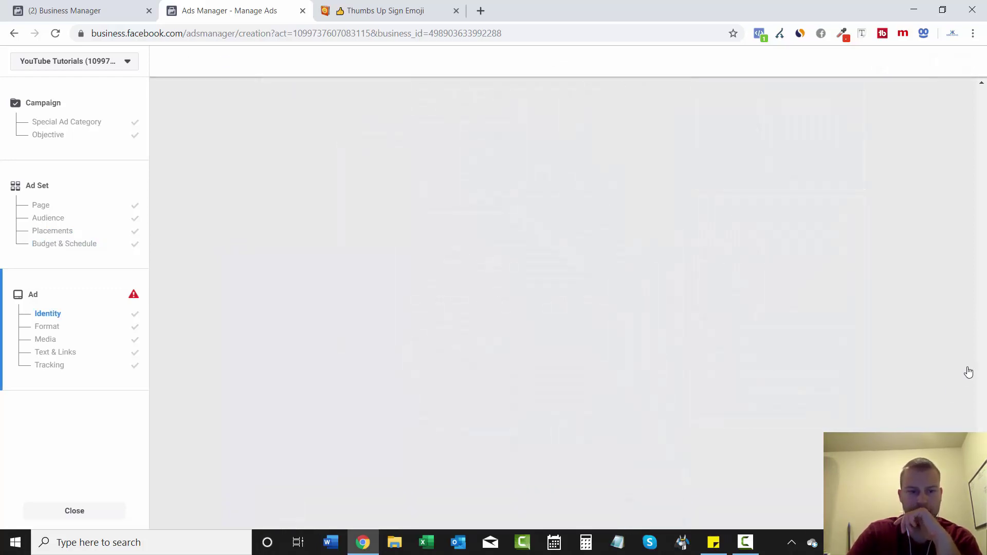
scroll(893, 203, down, 5)
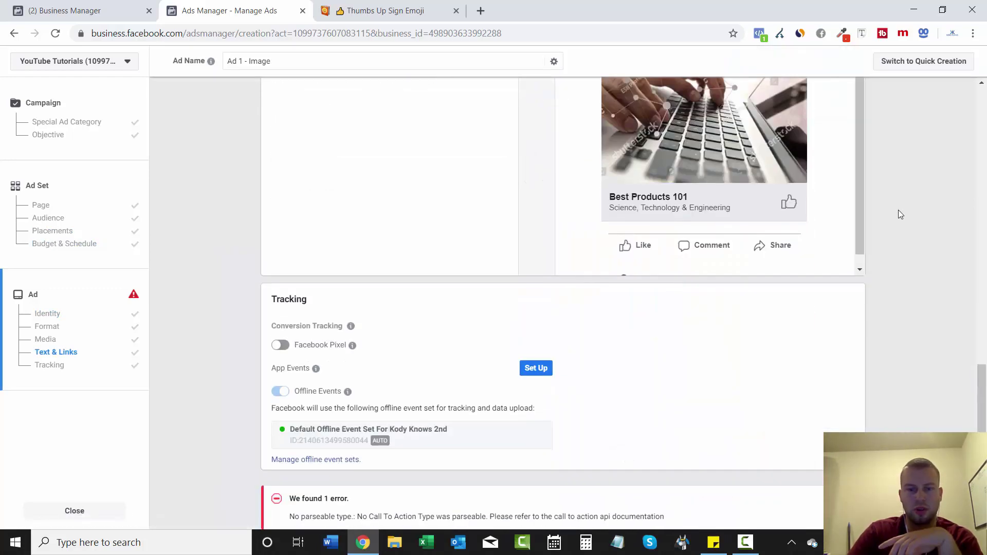
scroll(901, 214, down, 2)
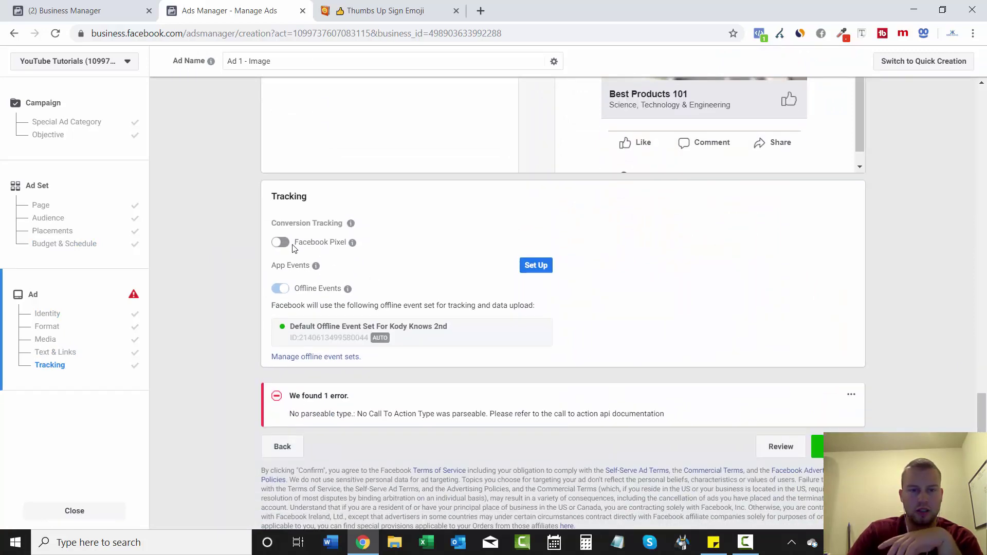
click(280, 242)
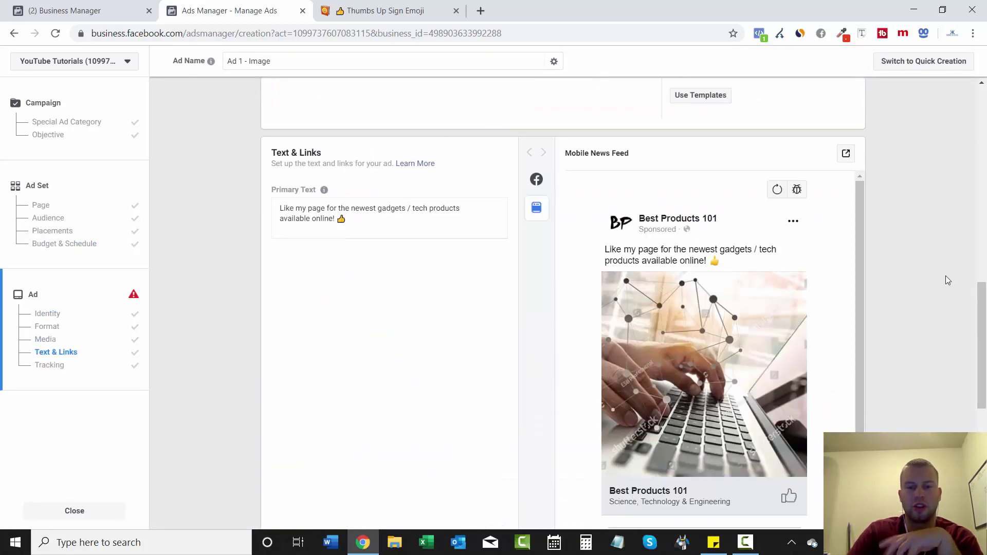
scroll(946, 276, down, 8)
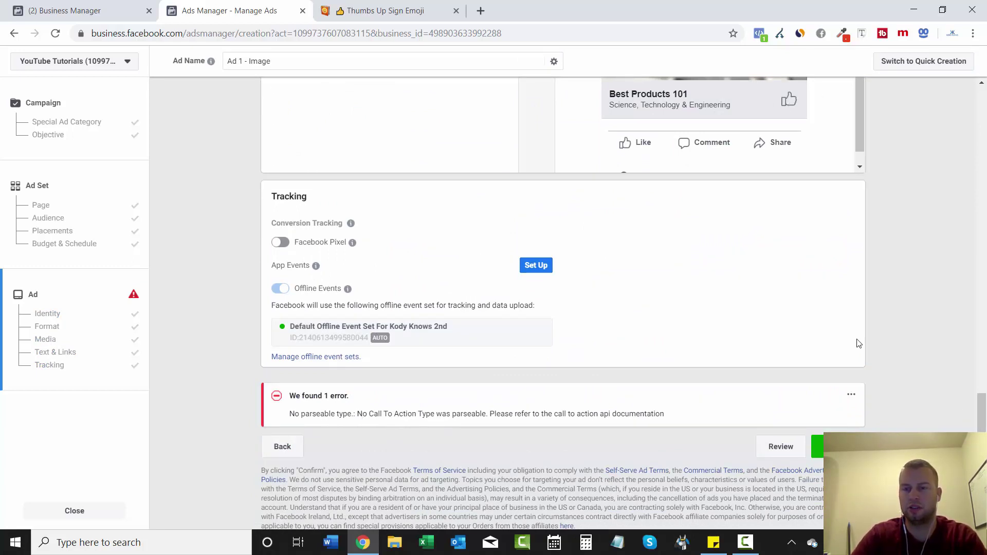
click(834, 447)
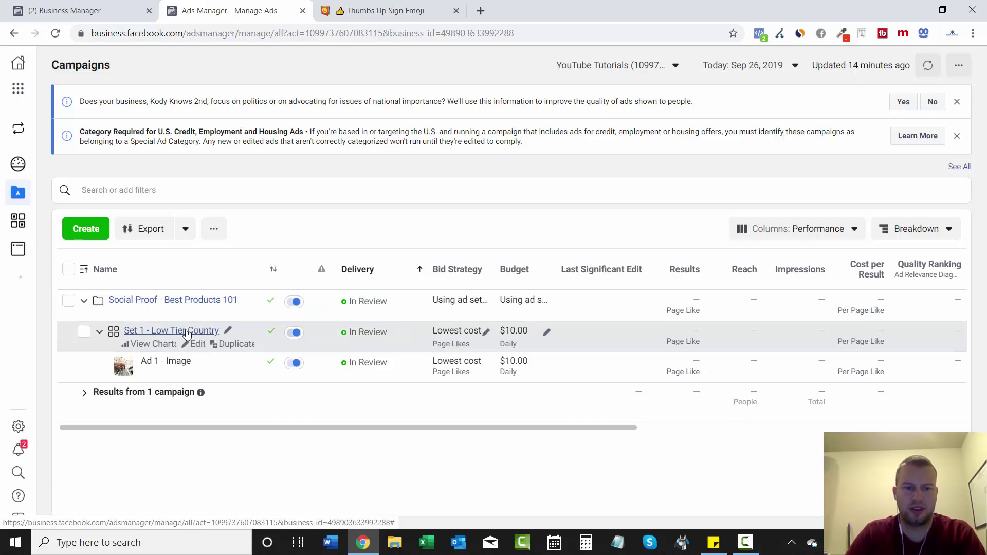
Open Ad 1 - Image from the Low Tier Country ad set for editing, check its tracking settings, and close the editor
click(187, 332)
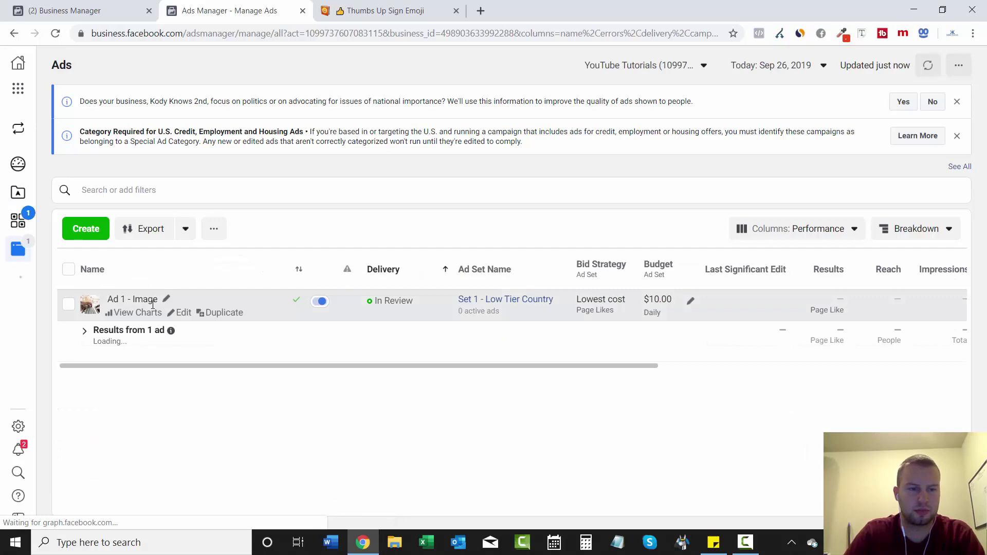
click(180, 312)
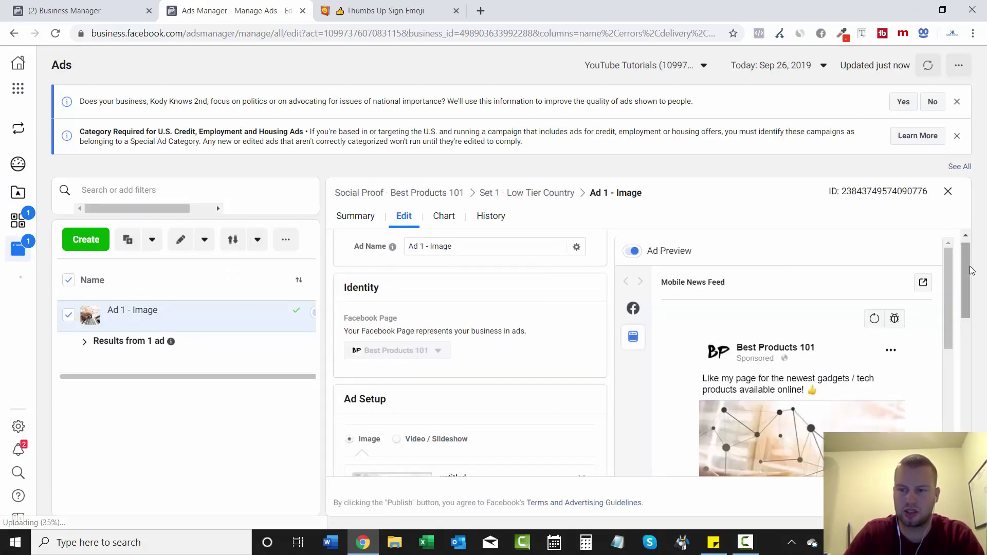
scroll(550, 424, down, 10)
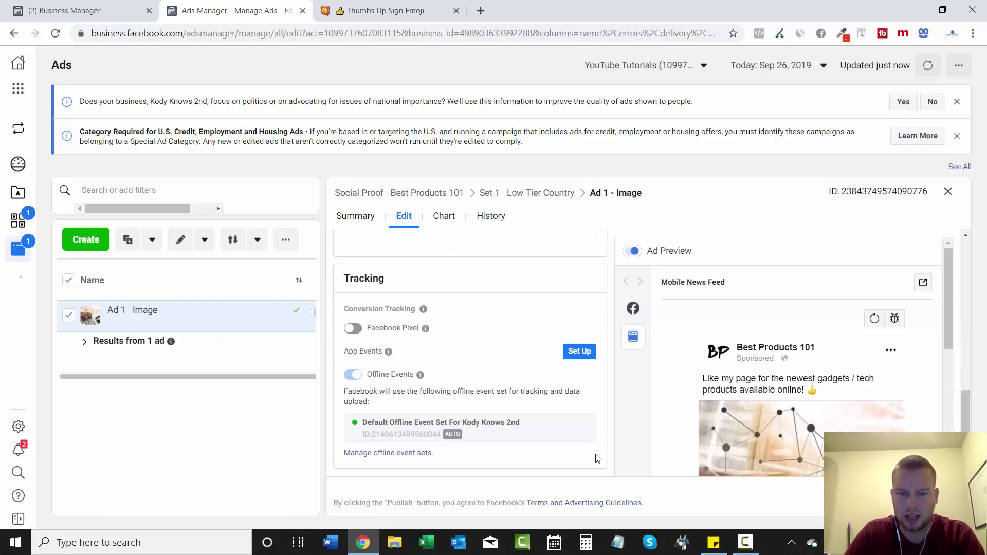
click(948, 191)
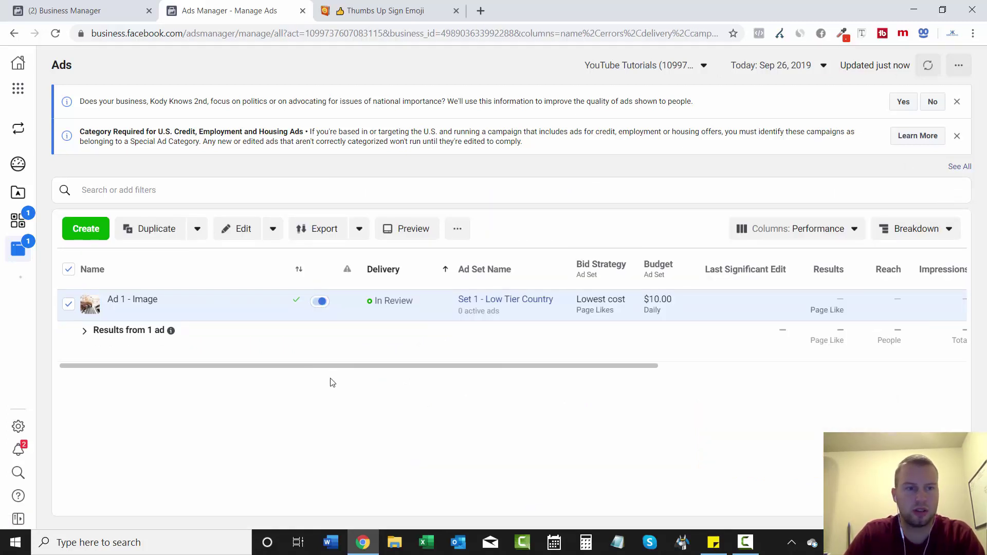
Return to the campaigns overview and collapse the Social Proof - Best Products 101 campaign
mouse_move(16, 227)
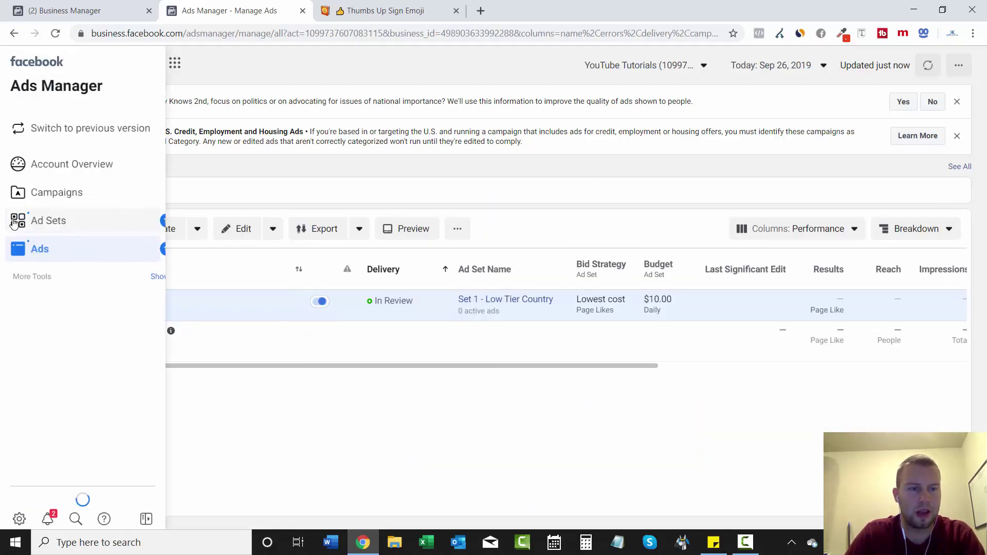
click(51, 192)
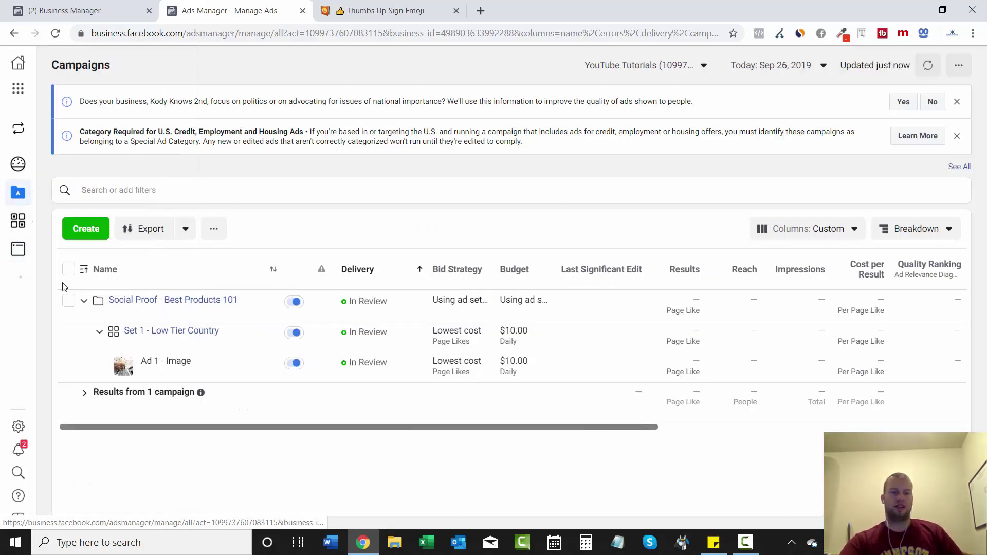
click(84, 300)
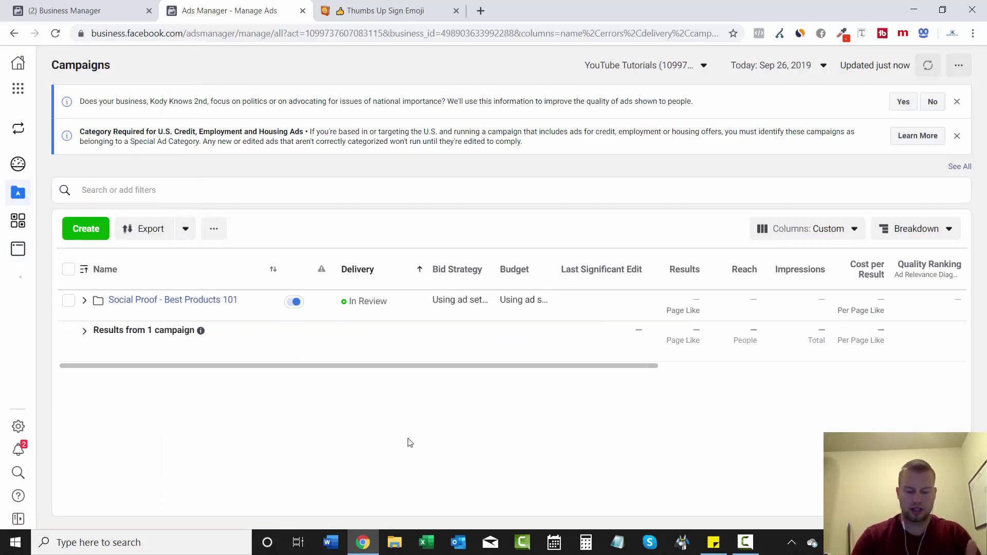